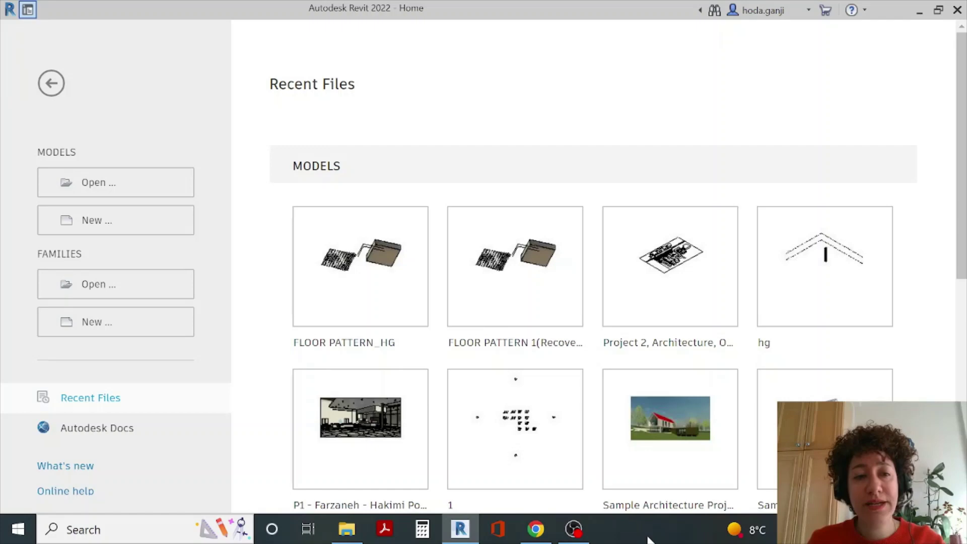
Create a new project from the DefaultMetric.rte template, opening on the Level 1 floor plan.
left_click(104, 228)
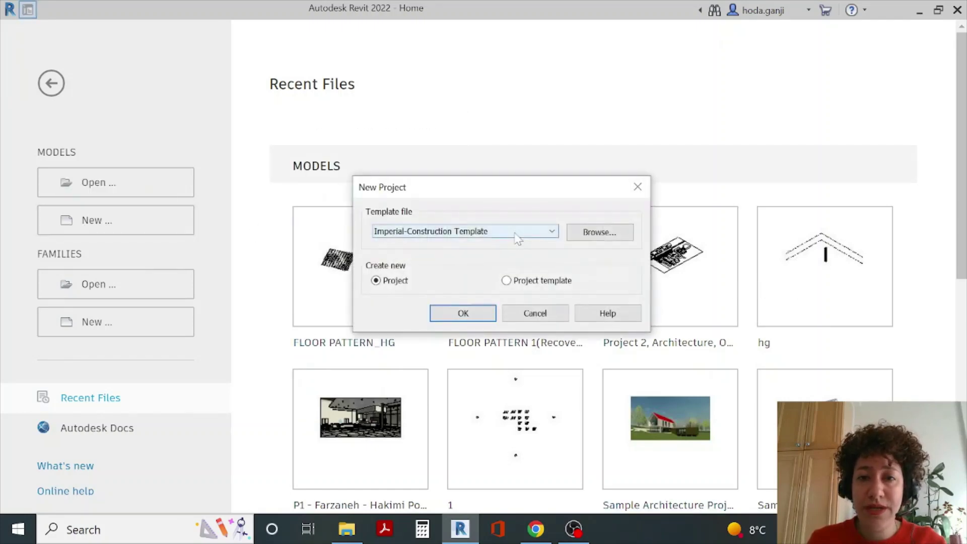
left_click(519, 232)
left_click(479, 301)
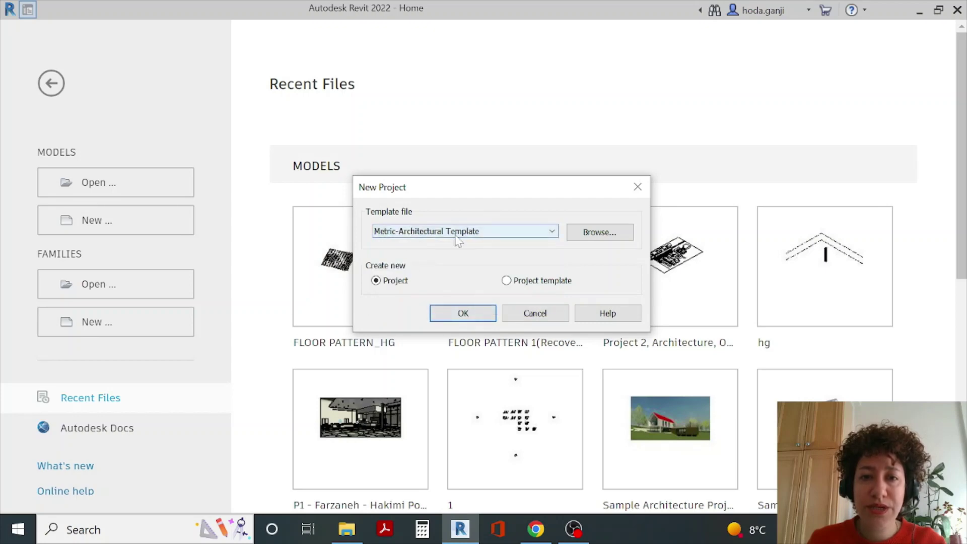
left_click(593, 241)
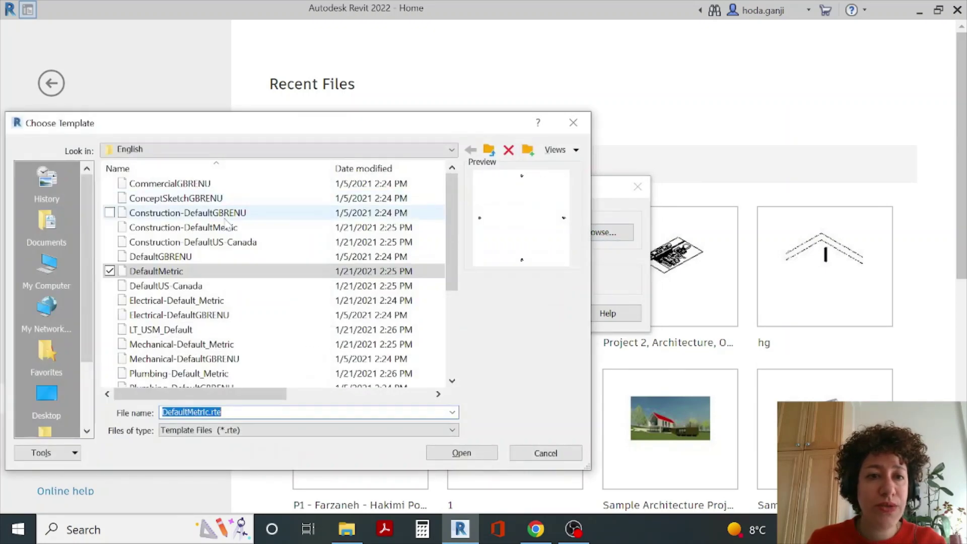
left_click(461, 453)
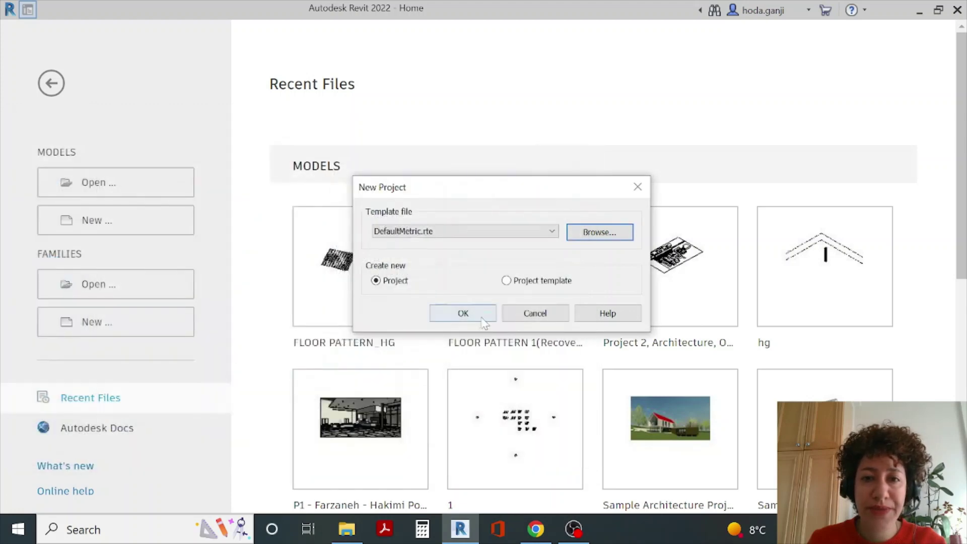
left_click(481, 318)
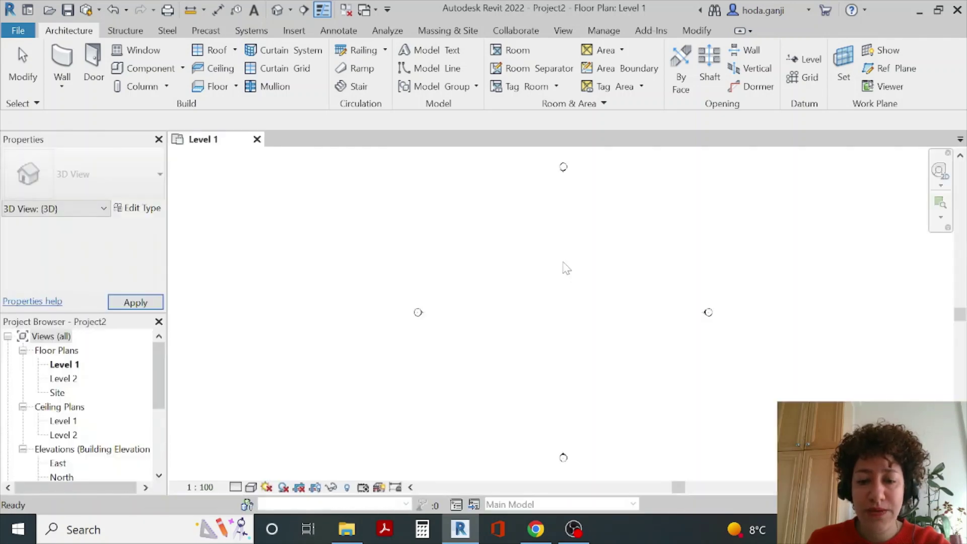
Use UN to set project length units to Meters with 3 decimal places of rounding.
key("u")
key("n")
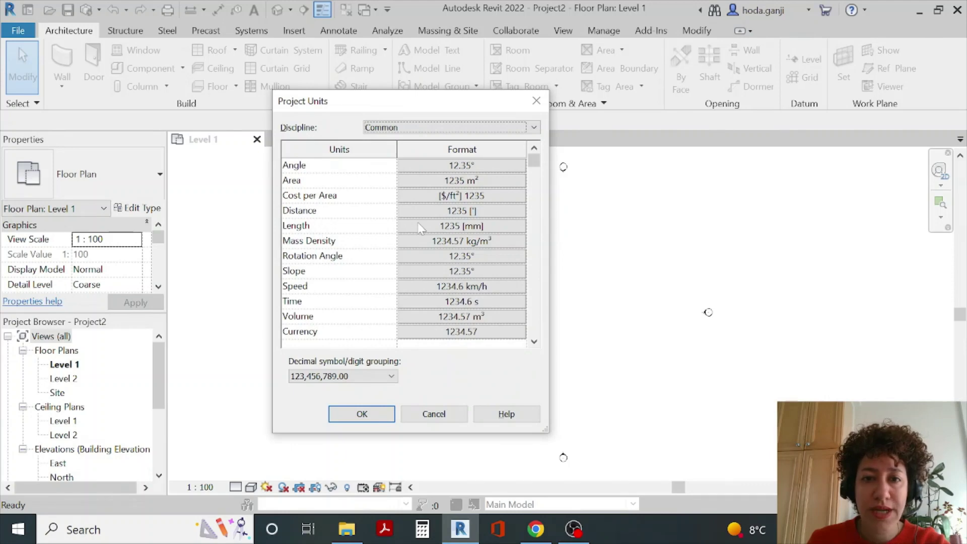
left_click(420, 228)
left_click(259, 143)
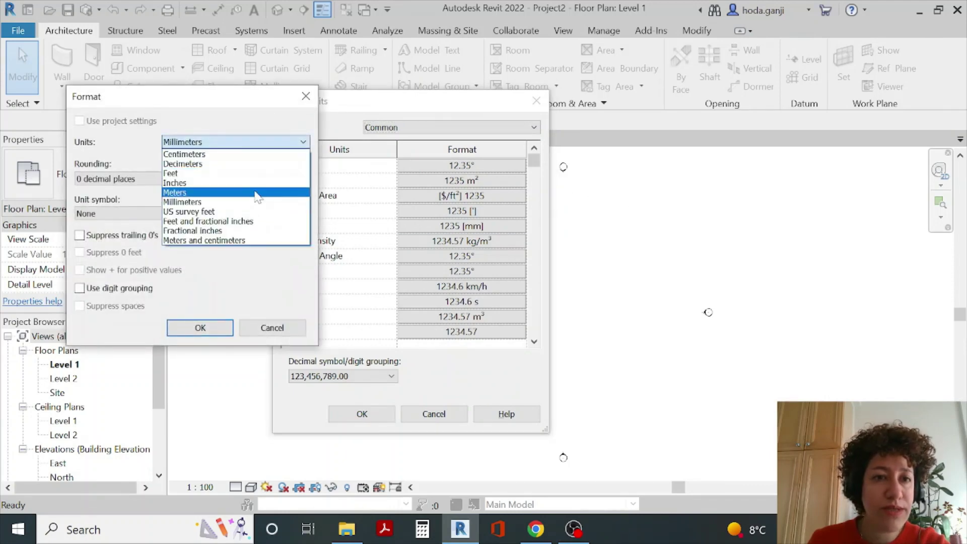
left_click(258, 192)
left_click(124, 179)
left_click(126, 244)
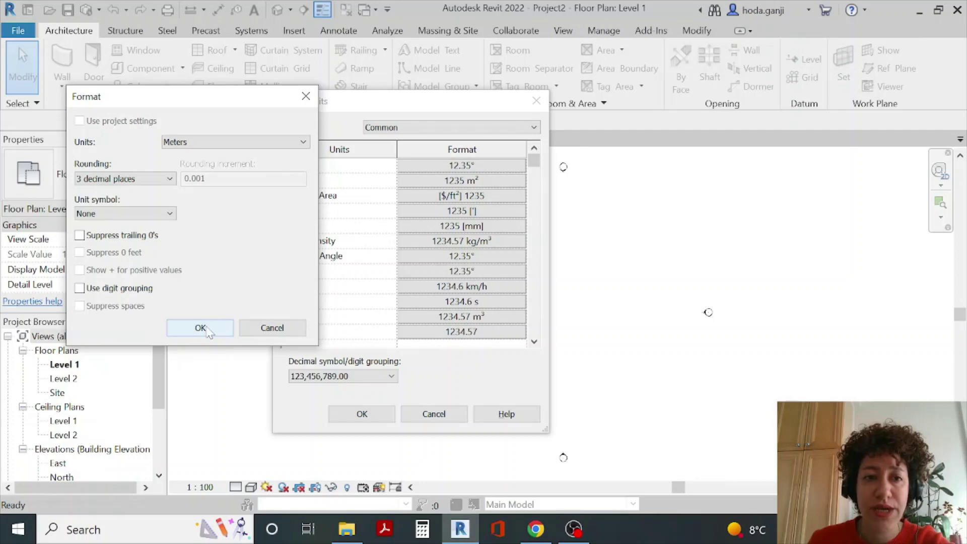
left_click(200, 328)
left_click(361, 415)
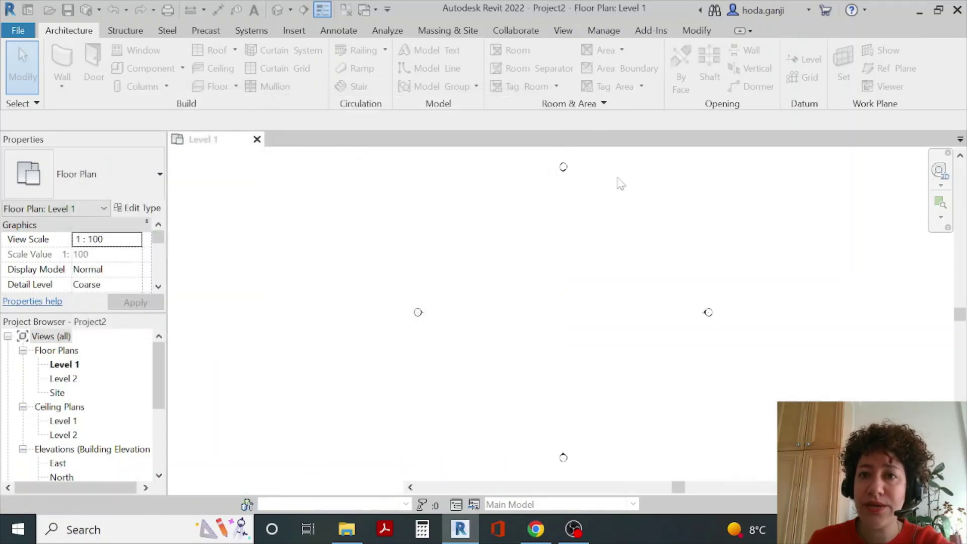
Launch Dynamo from Manage, open the recent Import.dyn graph, and run it.
left_click(600, 31)
left_click(796, 68)
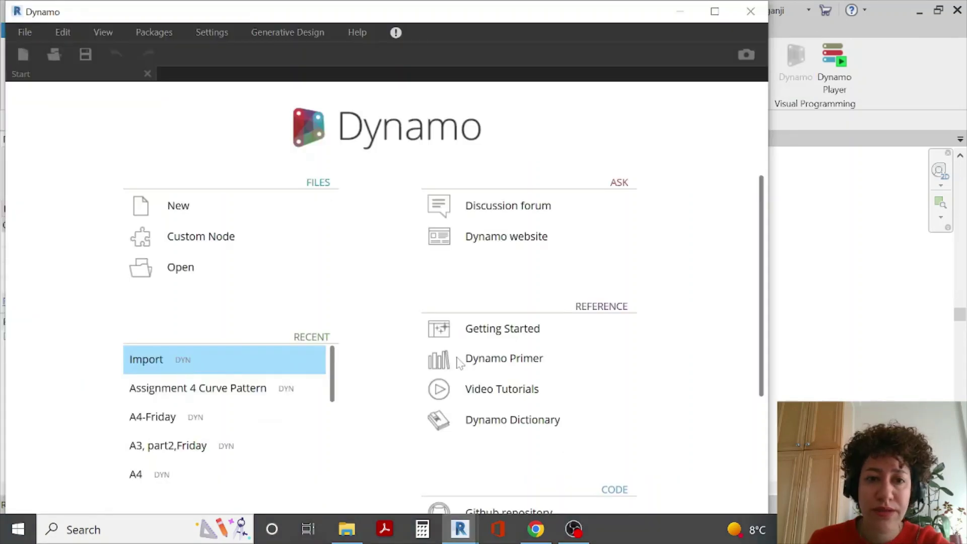
left_click(146, 359)
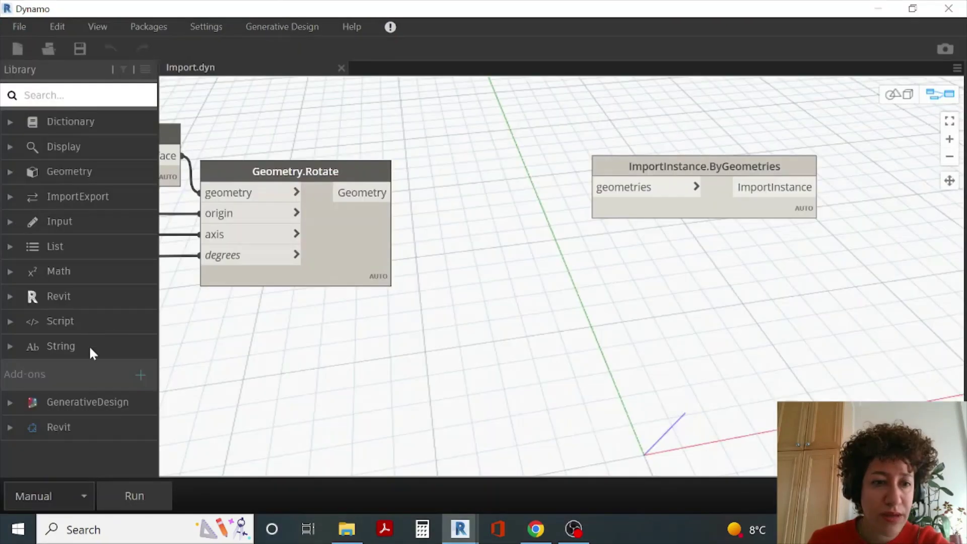
left_click(132, 506)
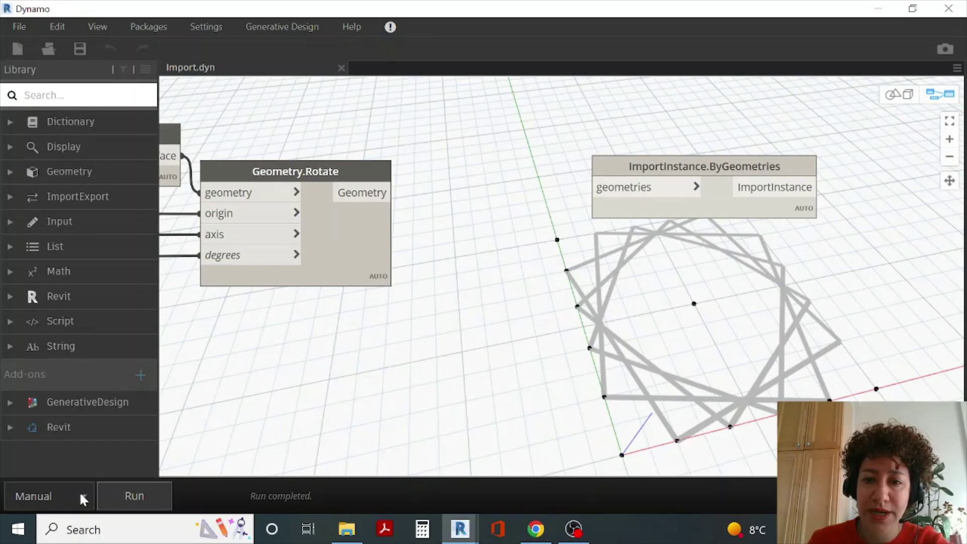
Wire Geometry.Rotate's output into ImportInstance.ByGeometries' geometries input and rerun the graph.
left_click_drag(727, 170, 671, 146)
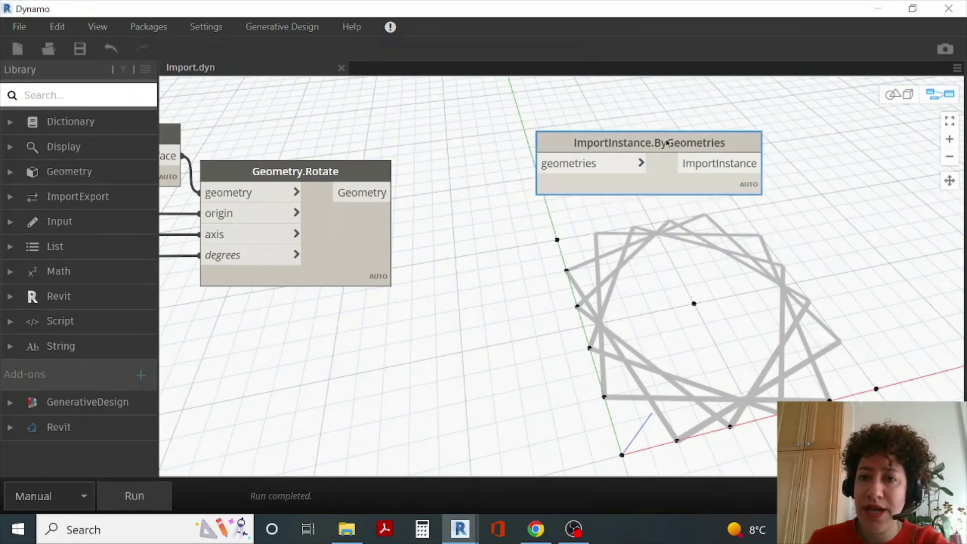
mouse_move(325, 182)
mouse_move(371, 312)
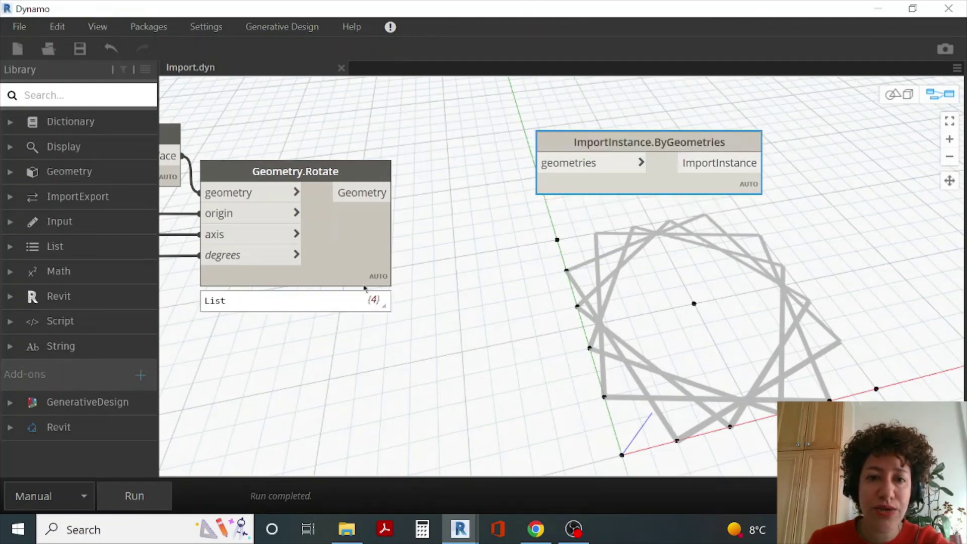
left_click(353, 302)
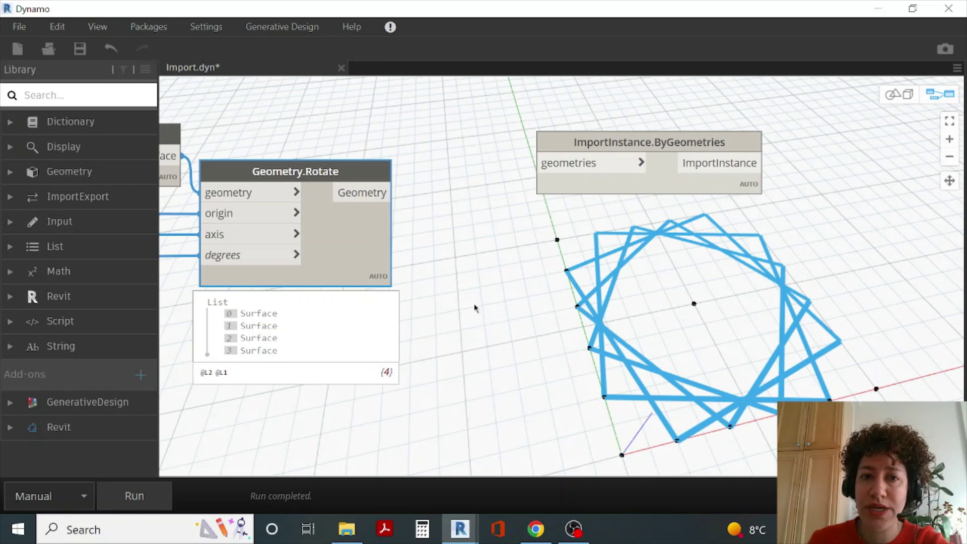
left_click(381, 196)
left_click(553, 165)
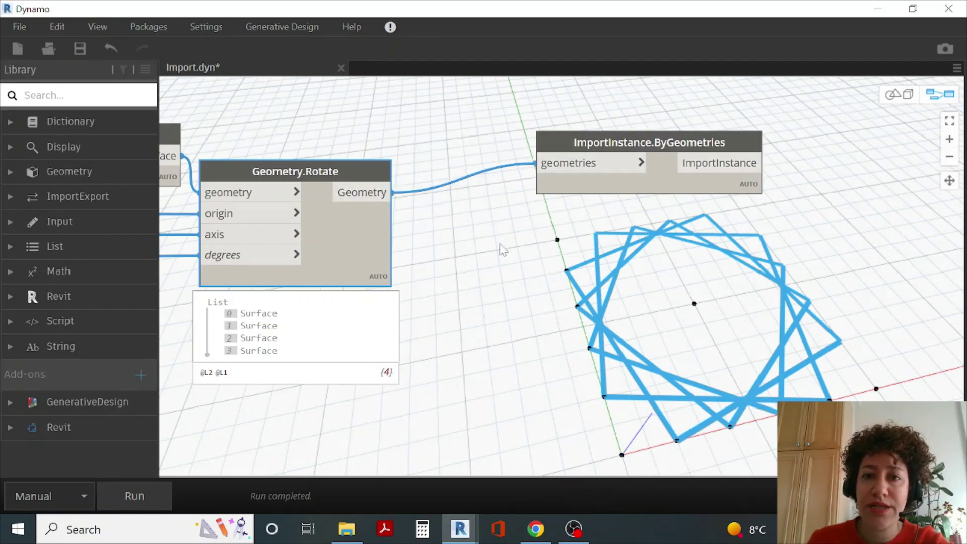
left_click(136, 497)
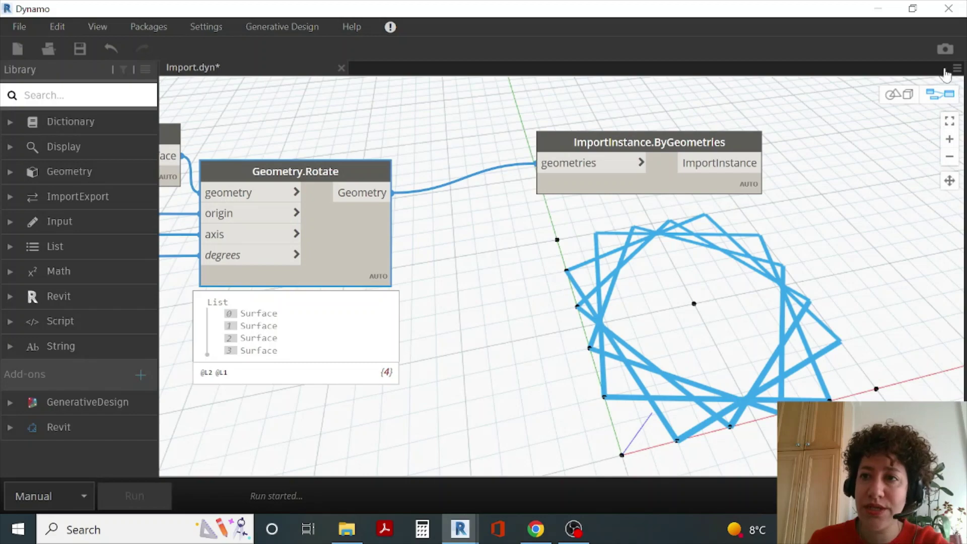
Back in Revit, select the imported star pattern in the Level 1 plan, panning to recentre it.
left_click(878, 9)
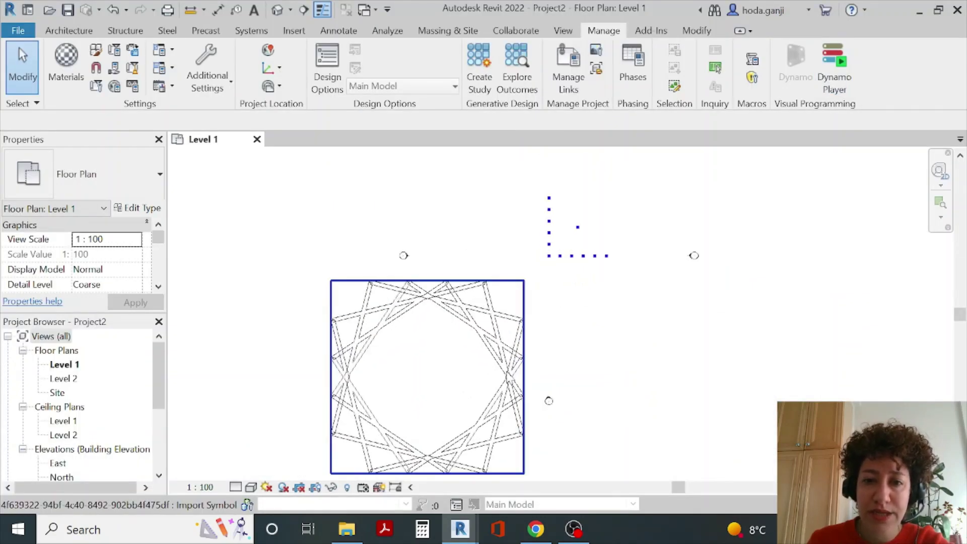
left_click(511, 434)
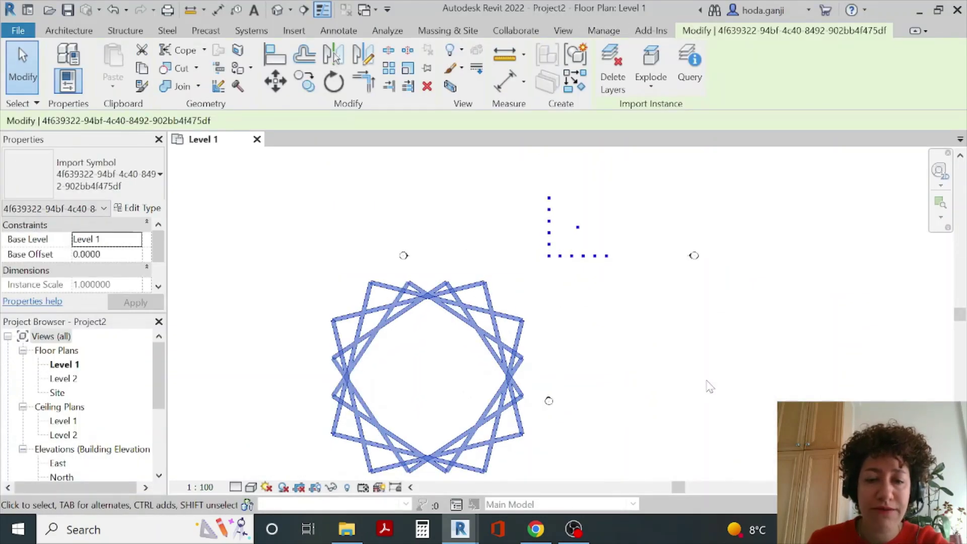
left_click(706, 370)
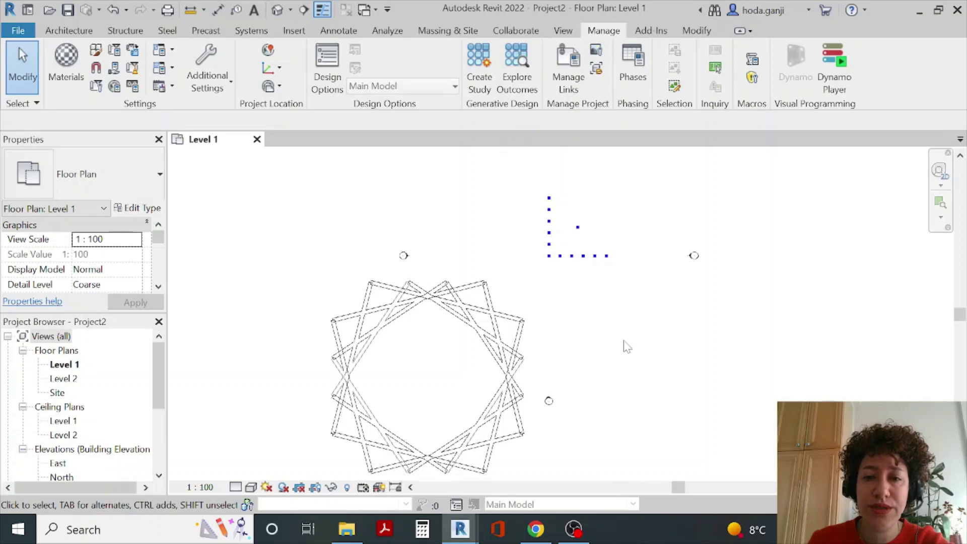
middle_click_drag(575, 343, 535, 338)
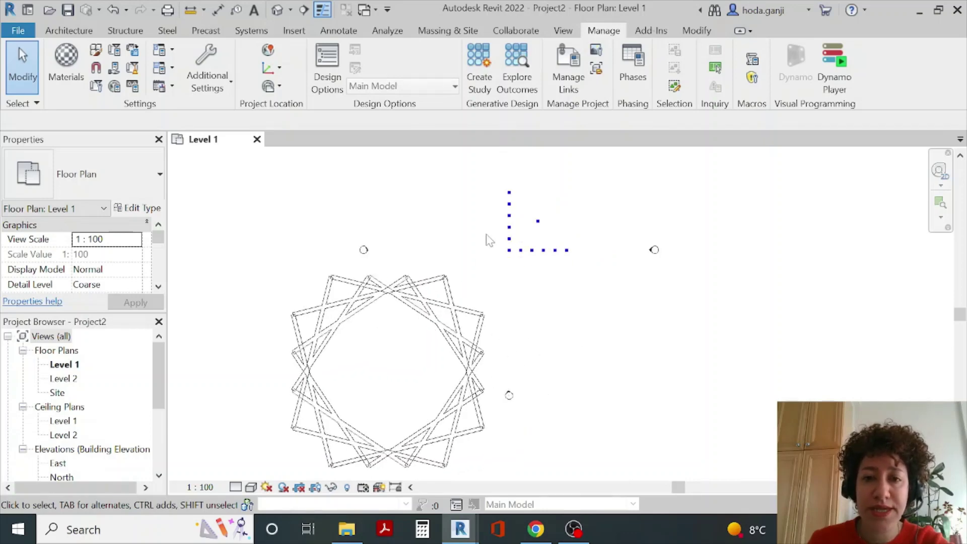
left_click(286, 327)
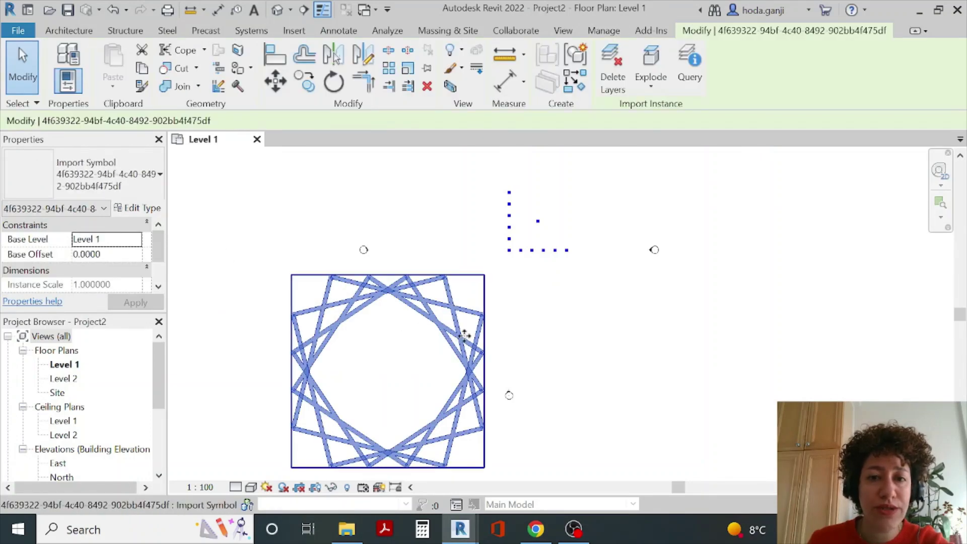
In the import's type properties, keep feet as import units and enter scale factor .3048.
left_click(141, 209)
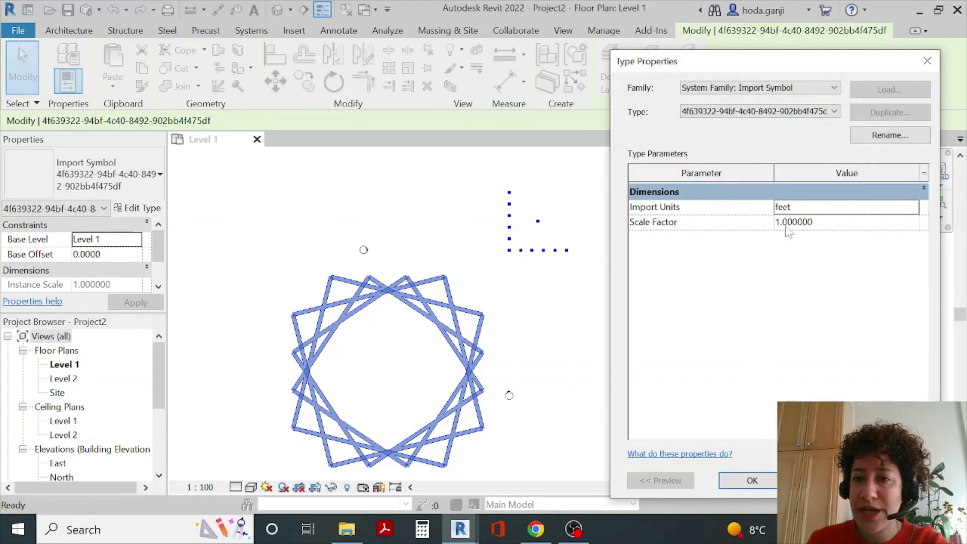
left_click(913, 207)
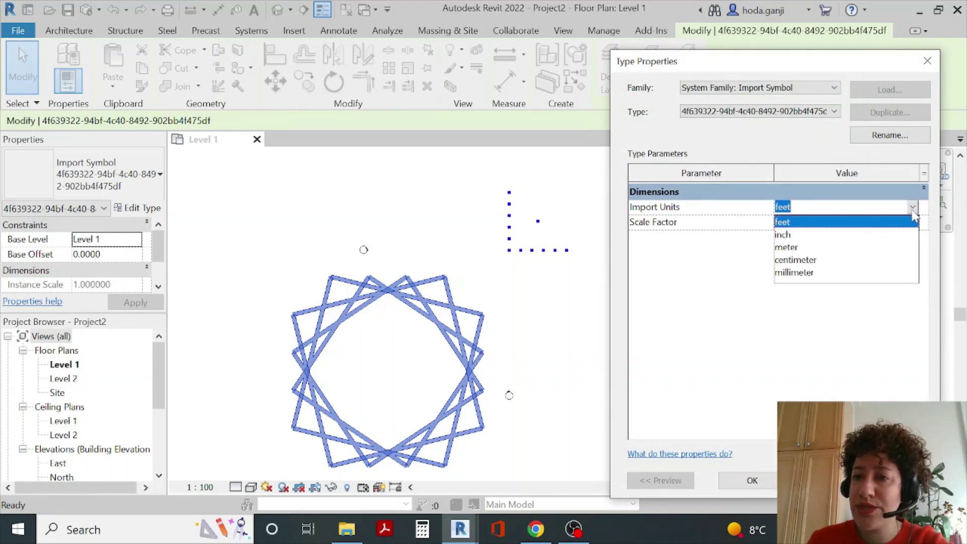
left_click(915, 217)
left_click(856, 222)
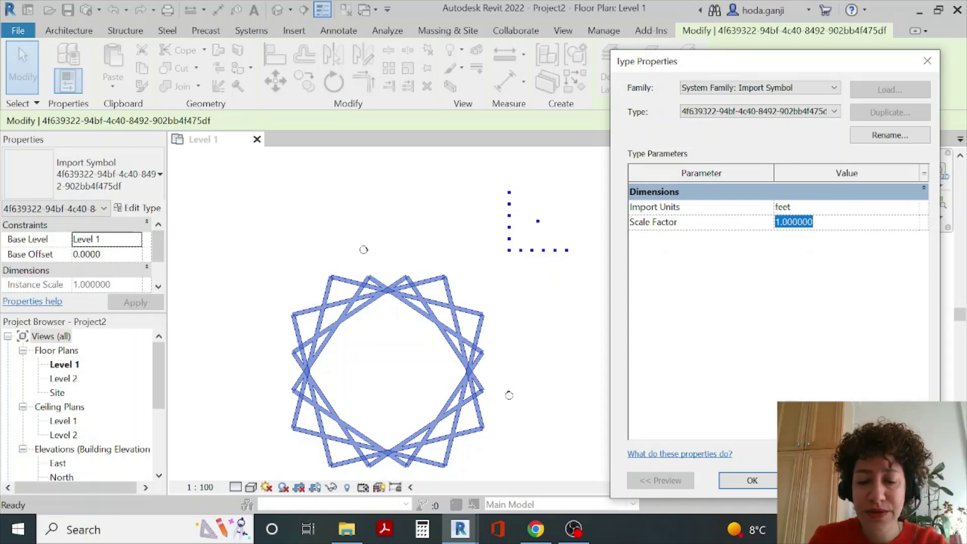
type(".3048")
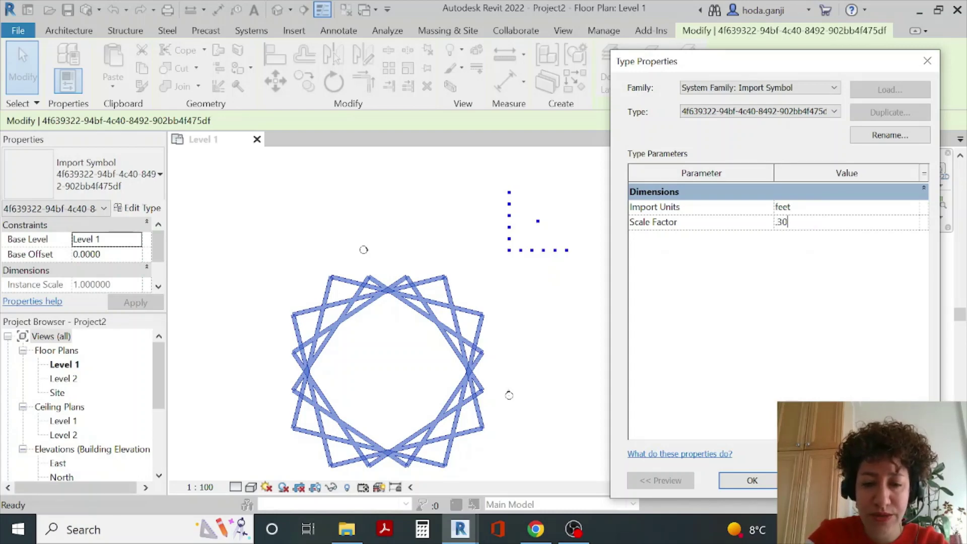
Select the imported star pattern in the plan and delete it.
left_click(753, 480)
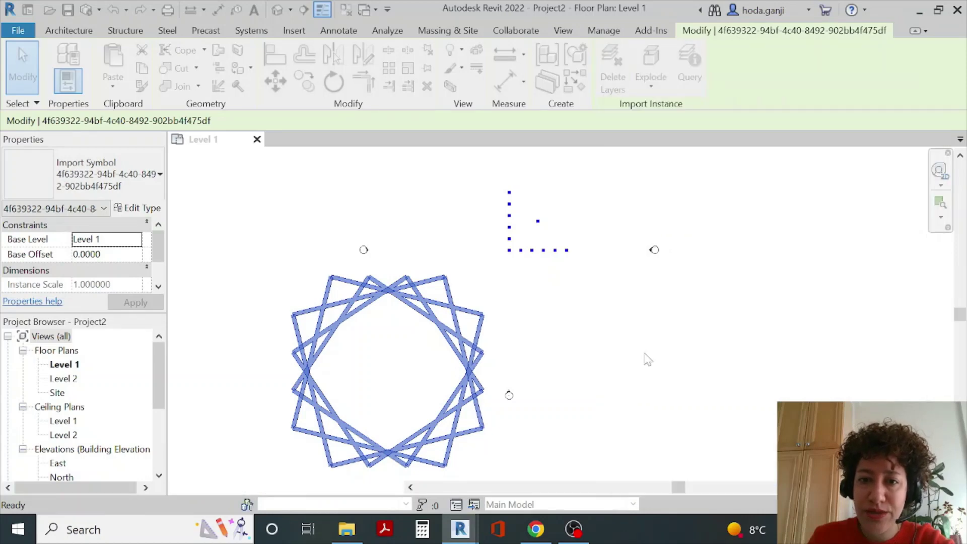
left_click(532, 187)
scroll(532, 187, "up", 3)
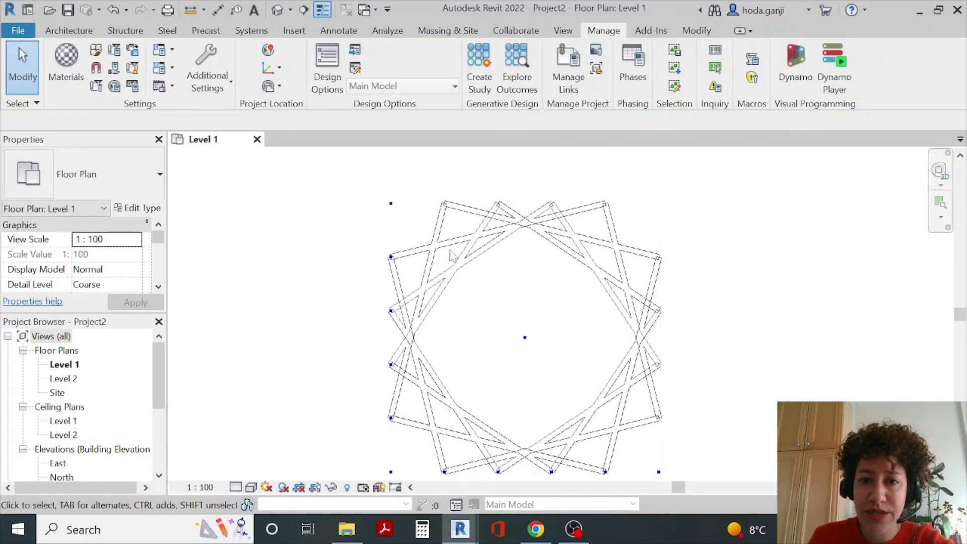
scroll(639, 352, "down", 1)
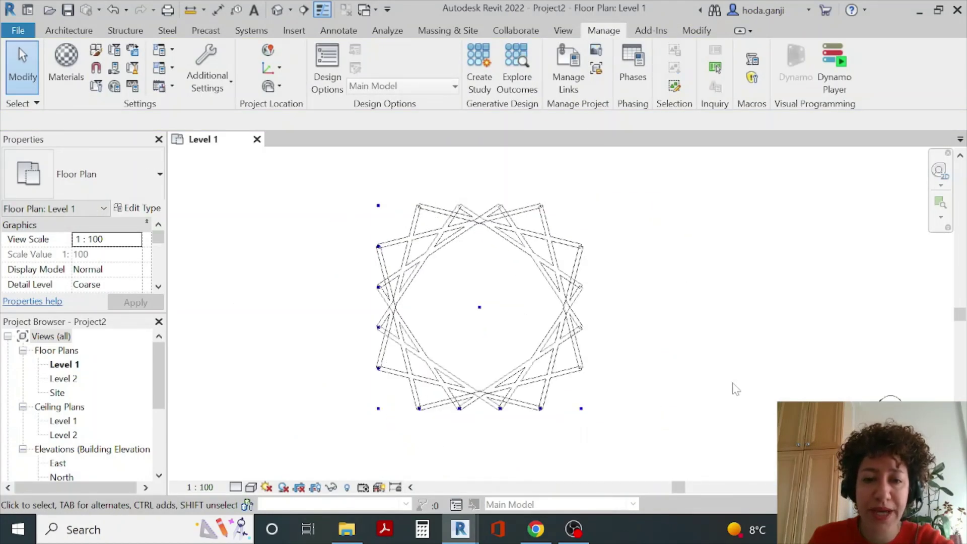
scroll(713, 269, "down", 2)
scroll(709, 262, "down", 3)
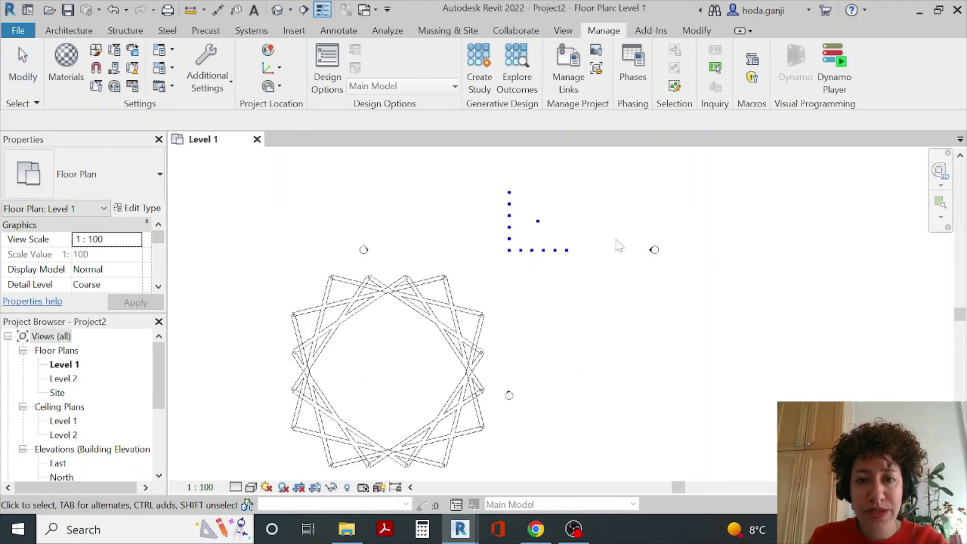
left_click(483, 302)
key("Delete")
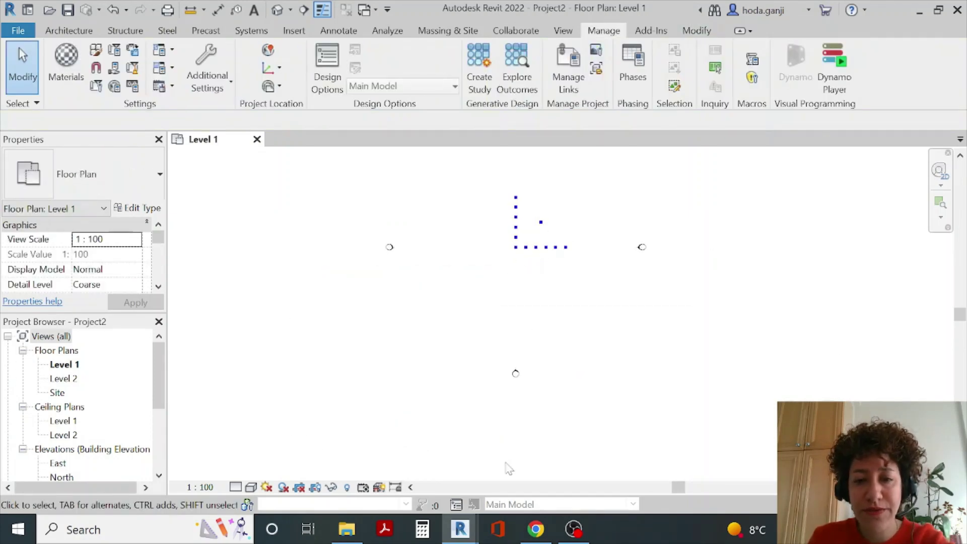
In Dynamo, disconnect the rotated geometry from the ImportInstance.ByGeometries node.
mouse_move(460, 529)
left_click(521, 472)
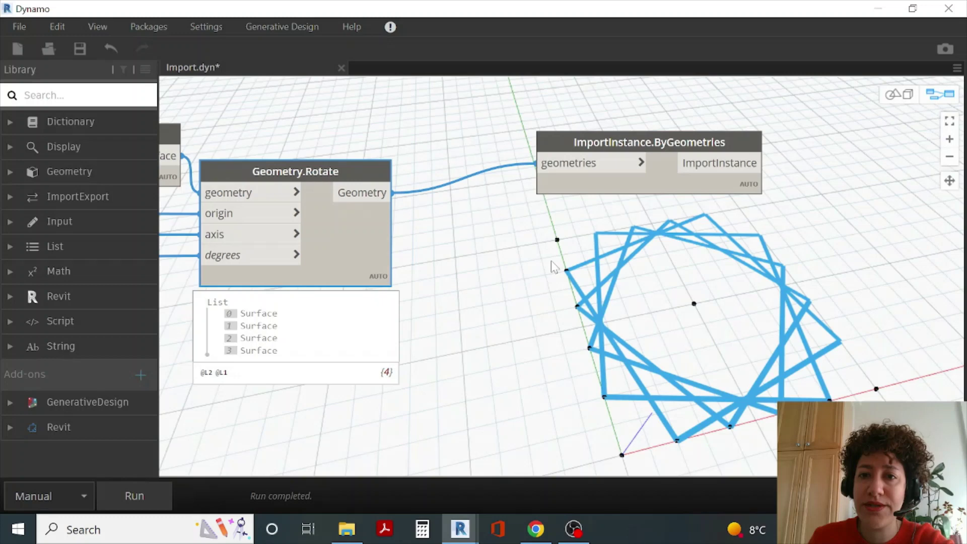
left_click_drag(589, 142, 785, 153)
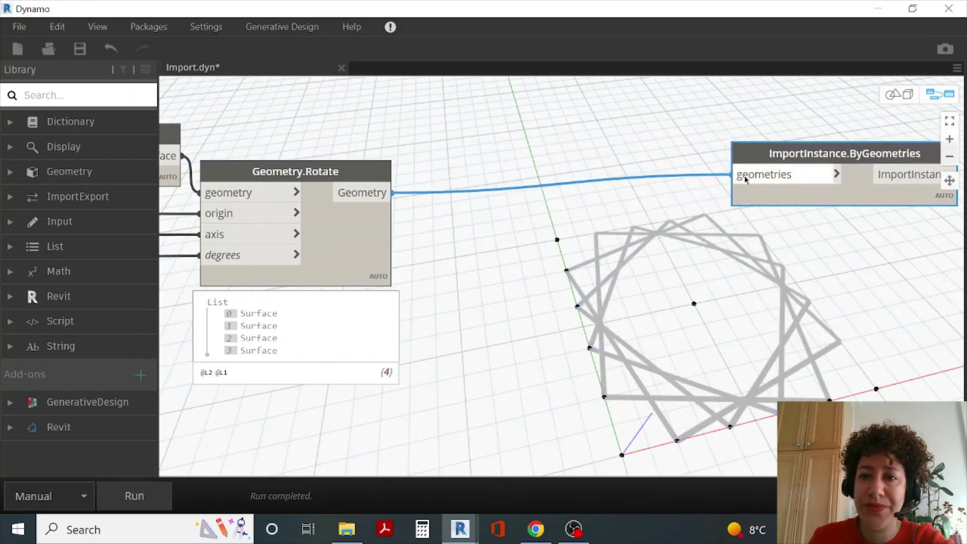
left_click_drag(735, 174, 459, 174)
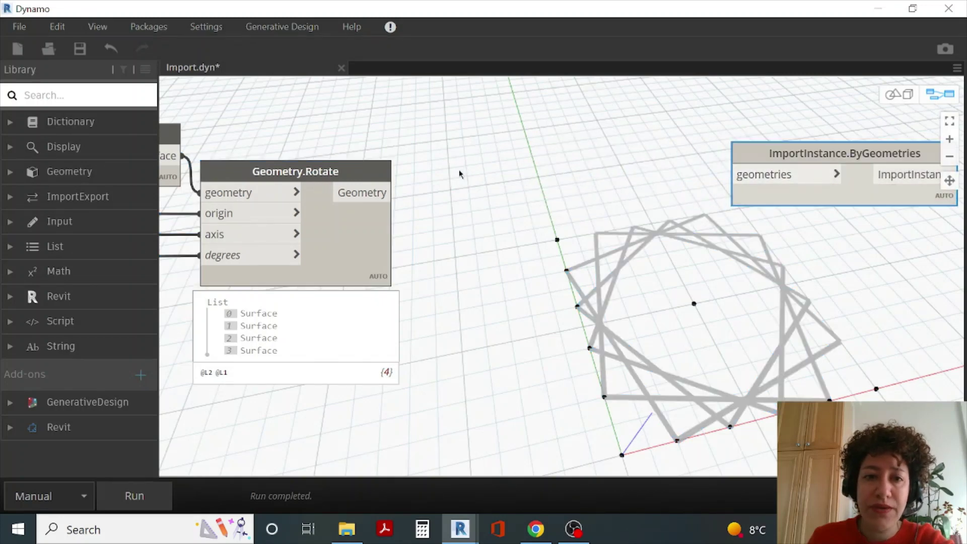
Add a Geometry.Scale (amount) node fed by the rotated geometry, placed beside the import node.
right_click(491, 152)
type("s")
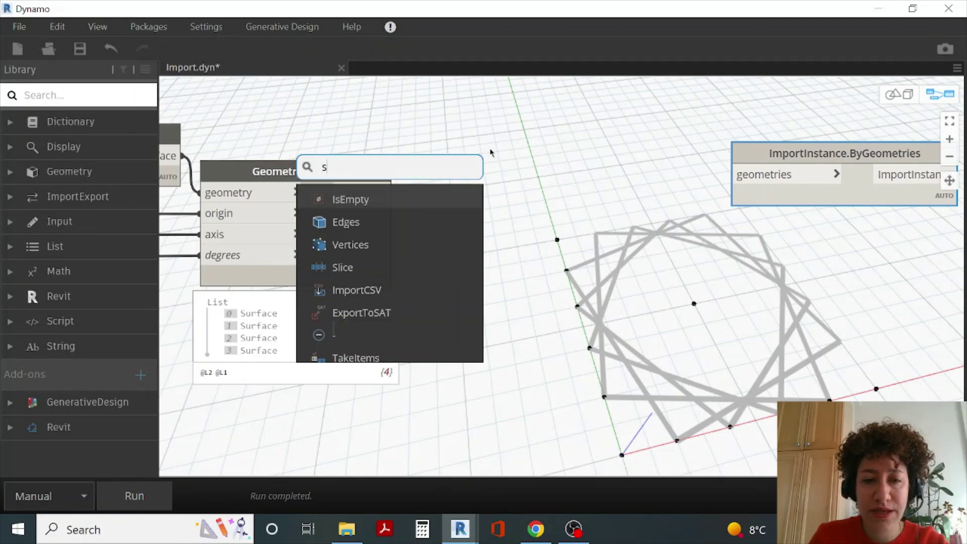
type("cale")
scroll(431, 256, "down", 3)
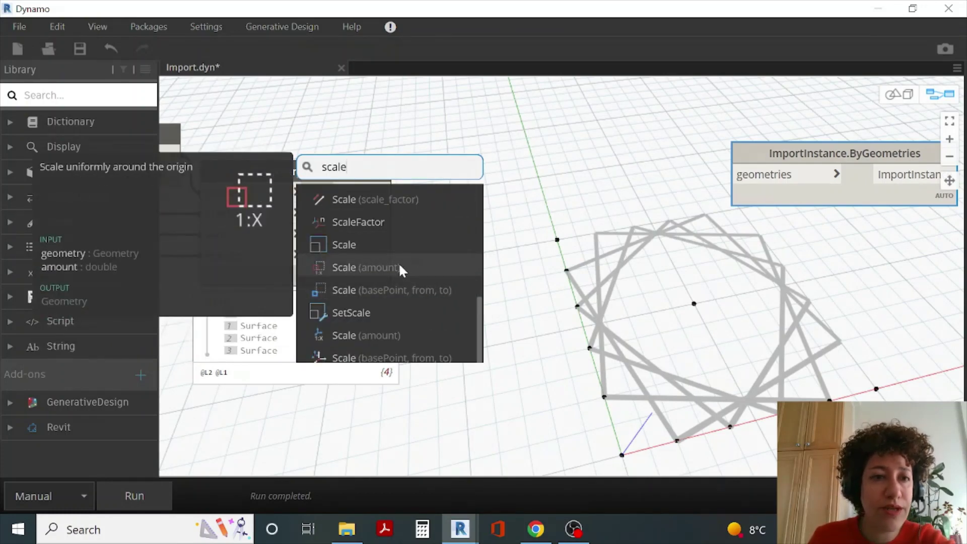
left_click(334, 271)
left_click_drag(504, 284, 660, 147)
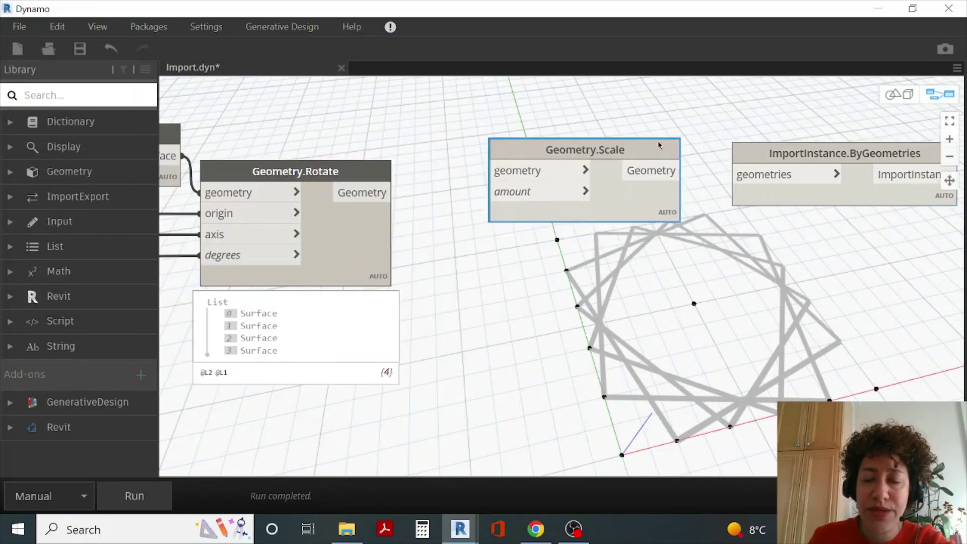
left_click_drag(389, 192, 529, 173)
scroll(548, 207, "down", 2)
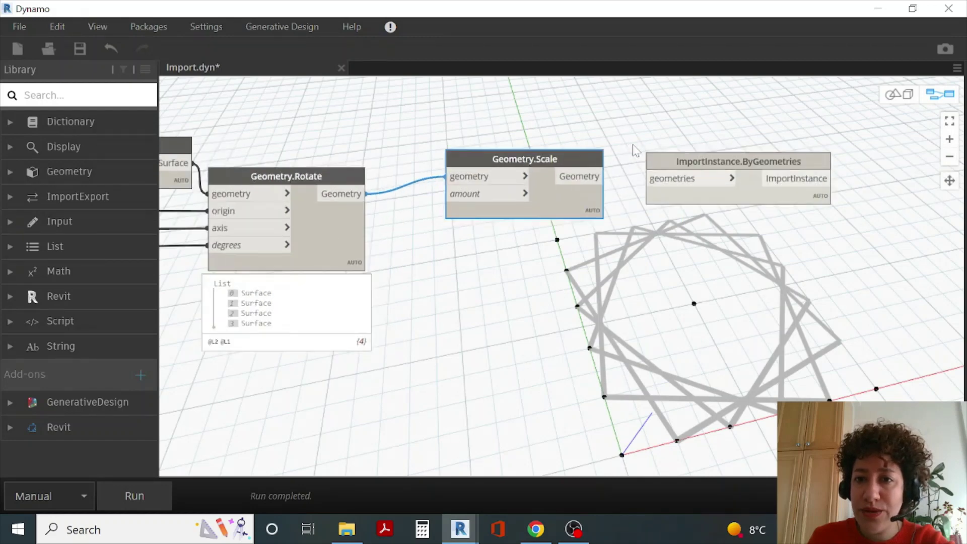
scroll(655, 162, "up", 2)
left_click_drag(664, 162, 765, 161)
left_click_drag(580, 162, 667, 156)
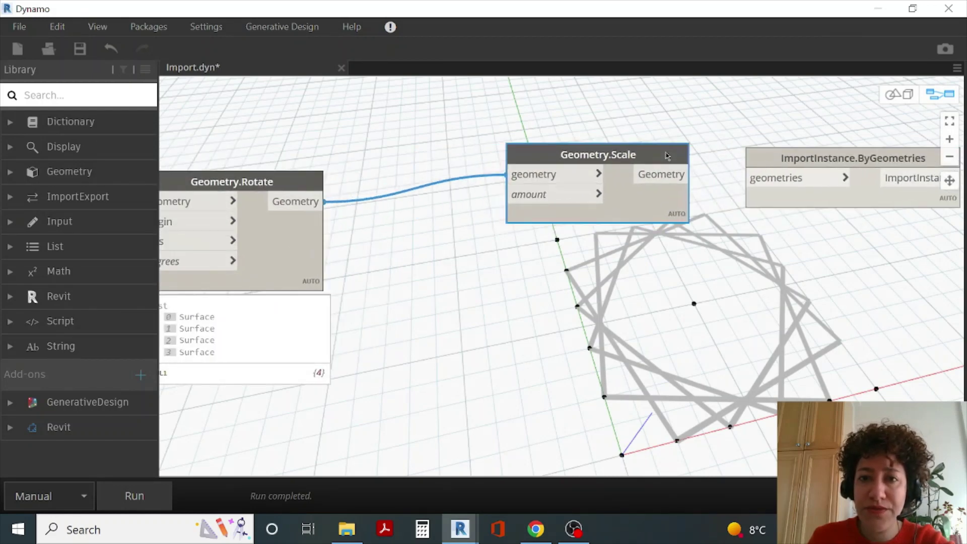
Feed a 0.3048 Code Block into the Scale amount, wire scaled geometry to the import, and run.
double_click(421, 248)
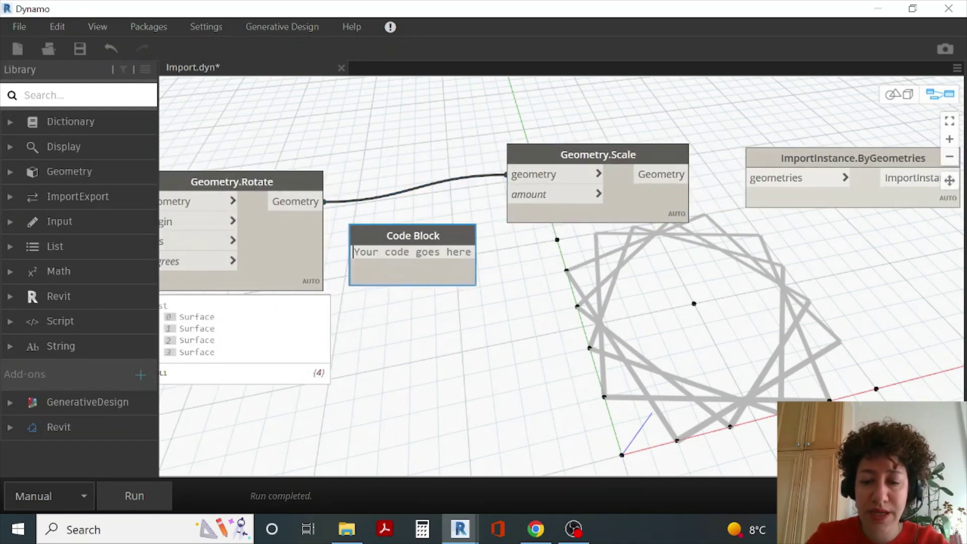
type("0.3048")
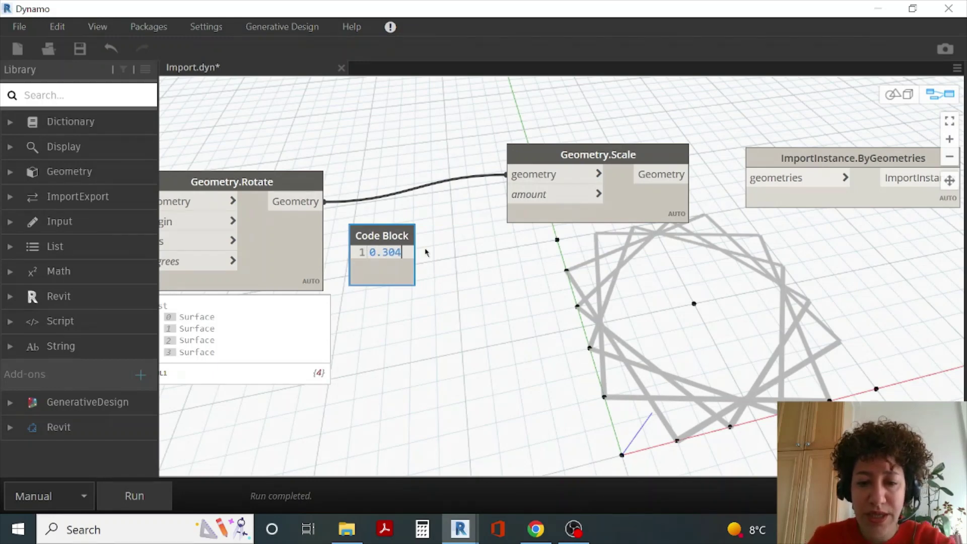
left_click(479, 302)
left_click_drag(426, 252, 512, 194)
left_click_drag(578, 158, 516, 152)
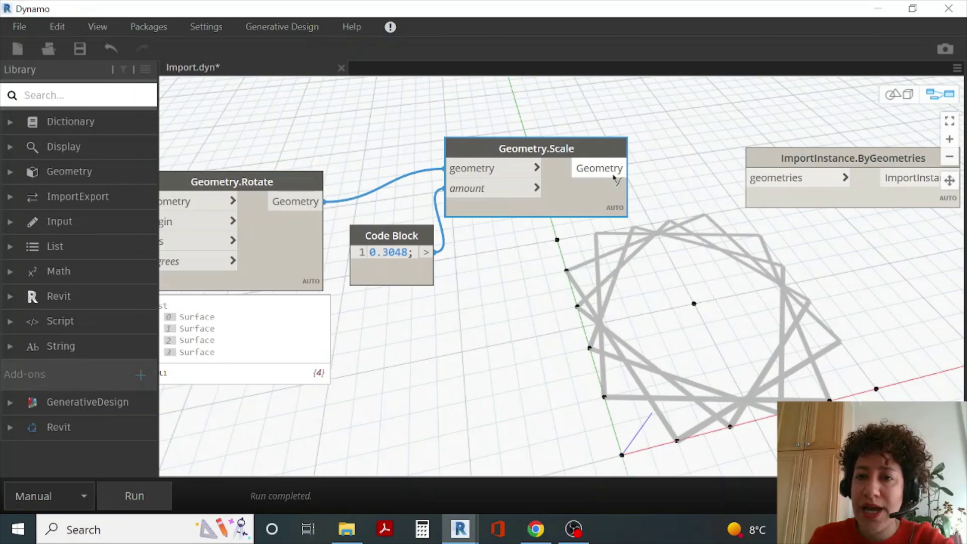
left_click_drag(628, 168, 710, 156)
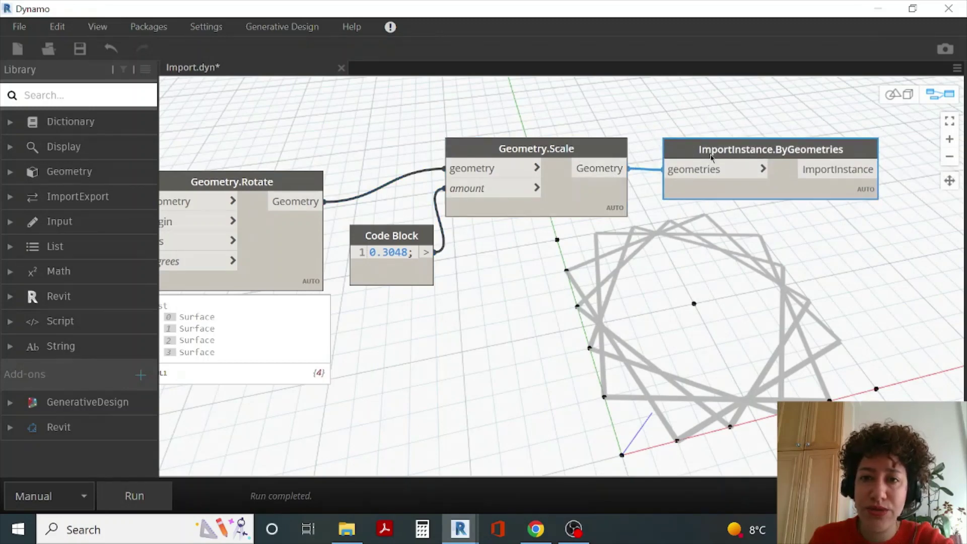
left_click(139, 493)
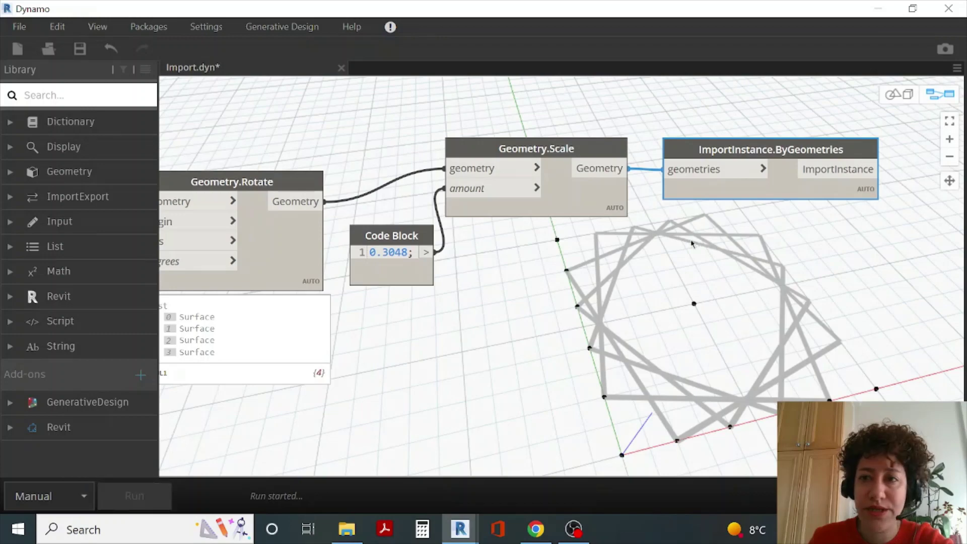
Return to Revit and inspect the rescaled star import in the Level 1 plan.
left_click(877, 9)
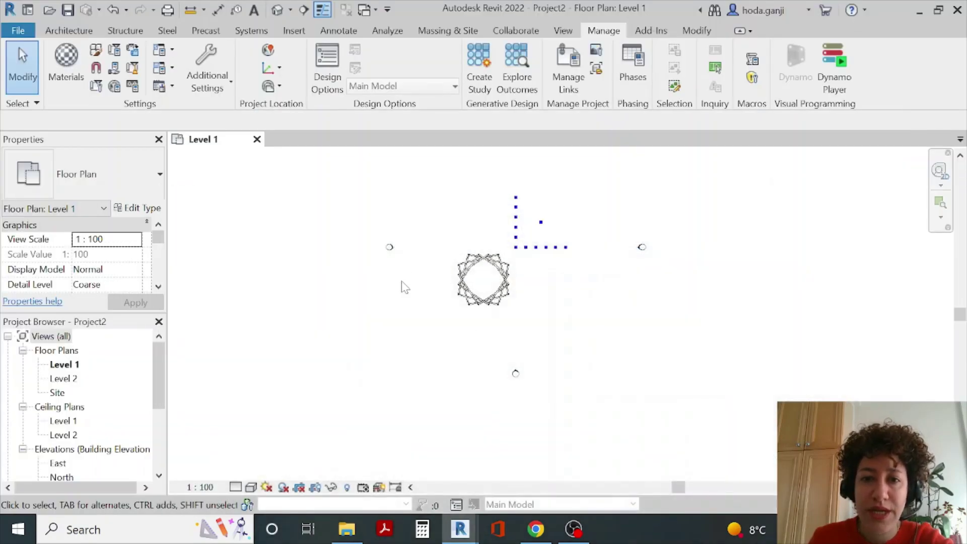
left_click(496, 247)
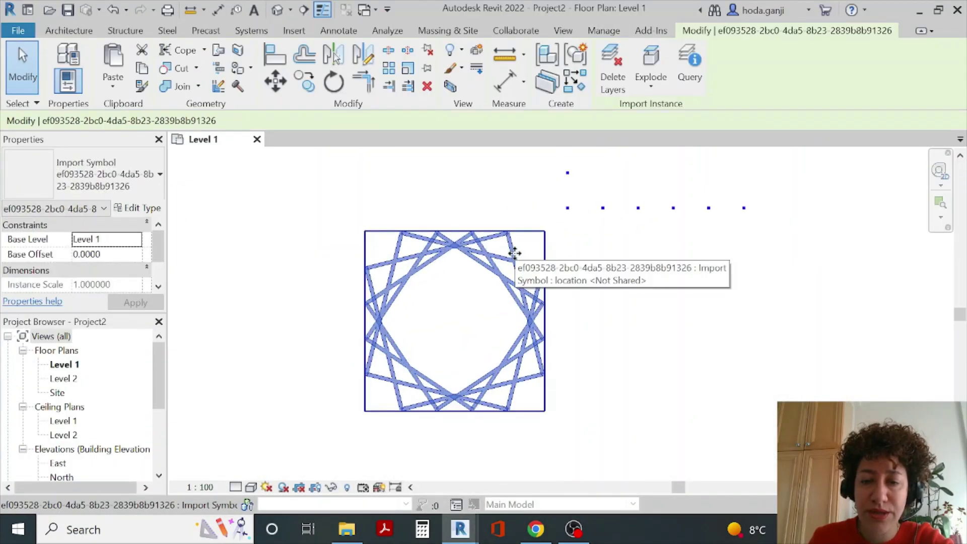
middle_click_drag(431, 335, 404, 380)
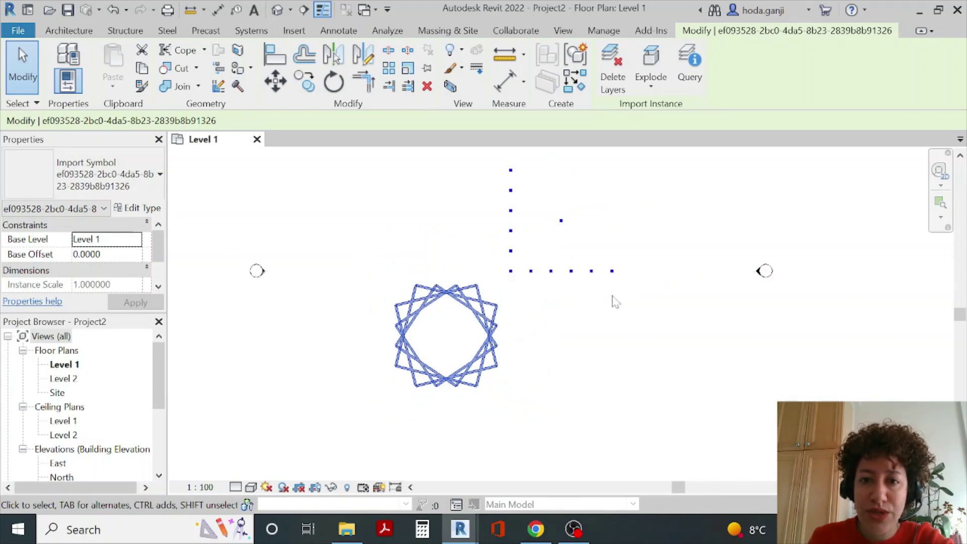
scroll(585, 226, "up", 1)
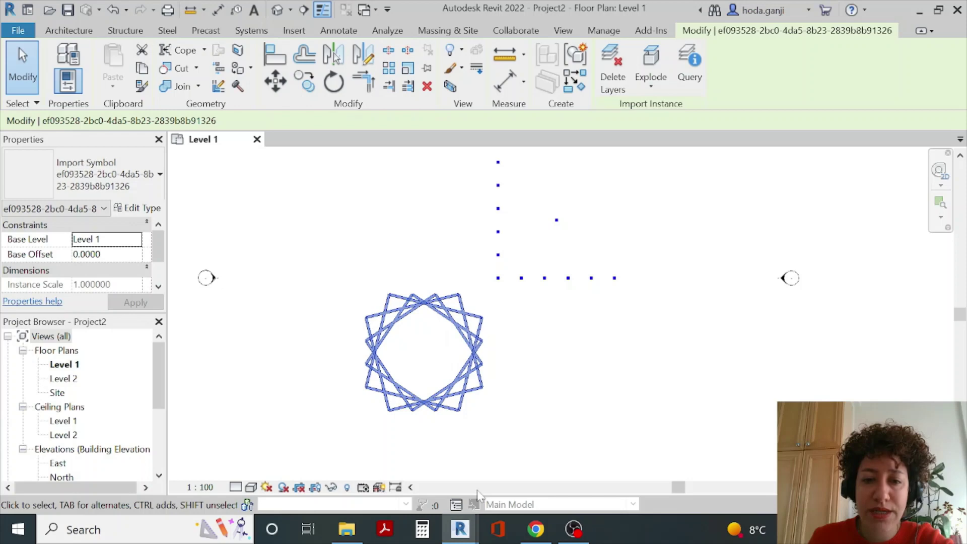
Close the Import.dyn graph in Dynamo and return to Revit's Level 1 plan with the star deselected.
mouse_move(460, 529)
left_click(529, 479)
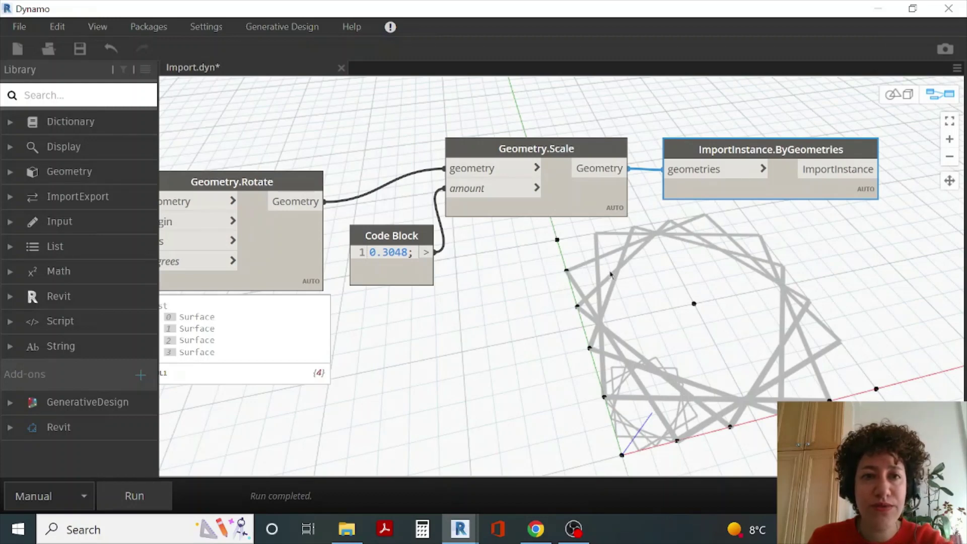
left_click(342, 67)
left_click(878, 8)
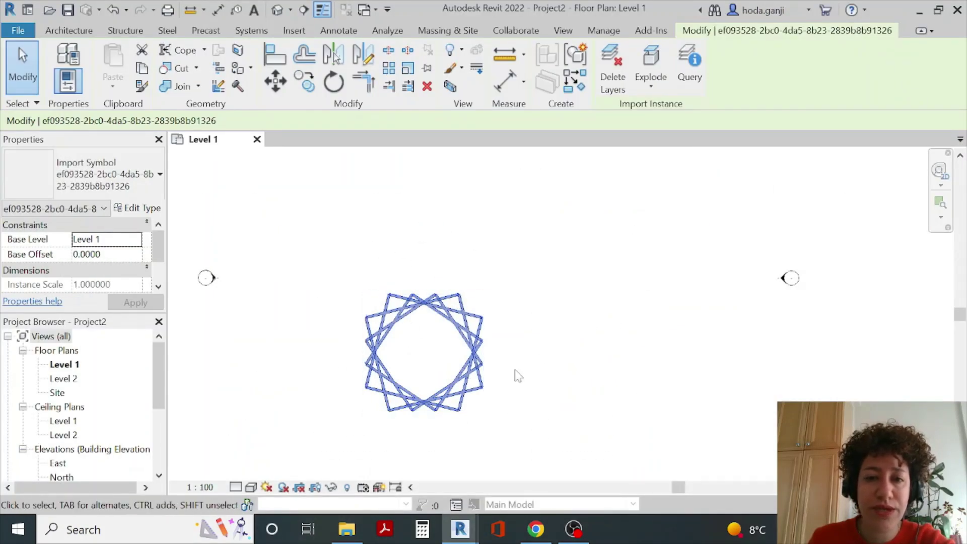
left_click(584, 378)
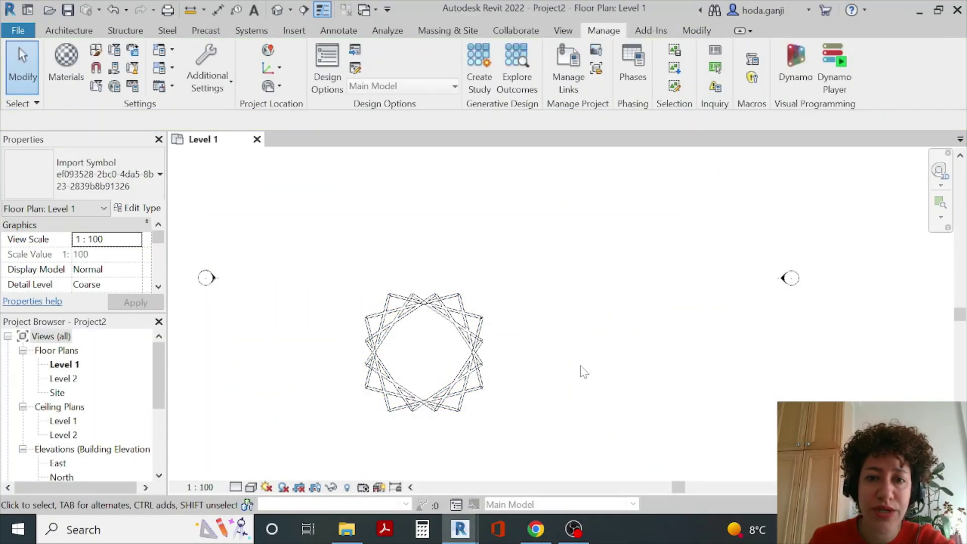
left_click(459, 326)
left_click(580, 382)
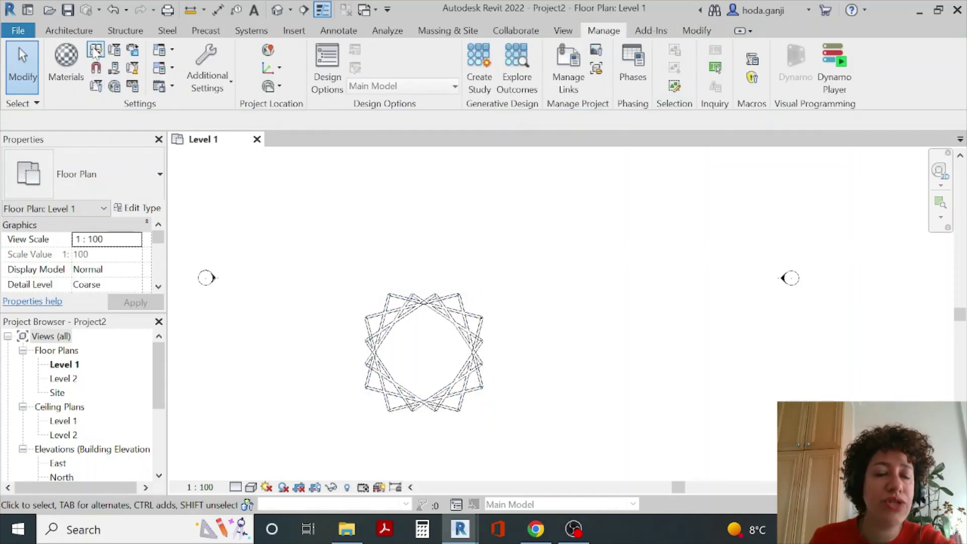
In Object Styles > Imported Objects, expand the import category and browse materials for its Default subcategory.
left_click(96, 50)
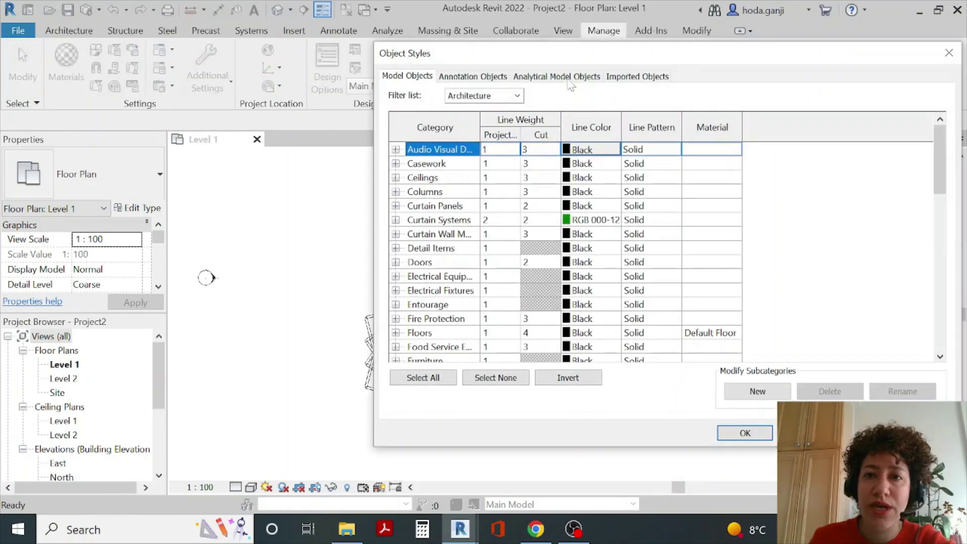
left_click(637, 75)
left_click(412, 147)
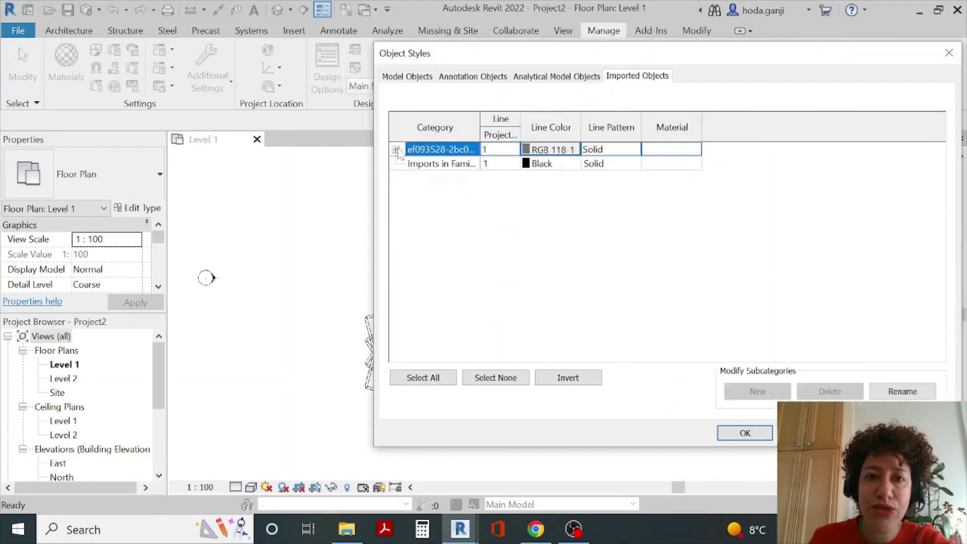
left_click(396, 150)
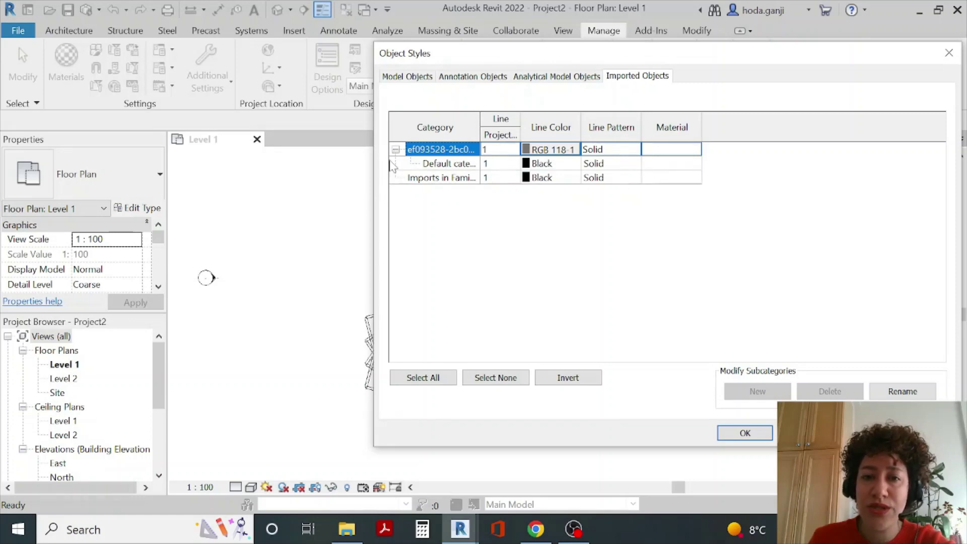
left_click(698, 164)
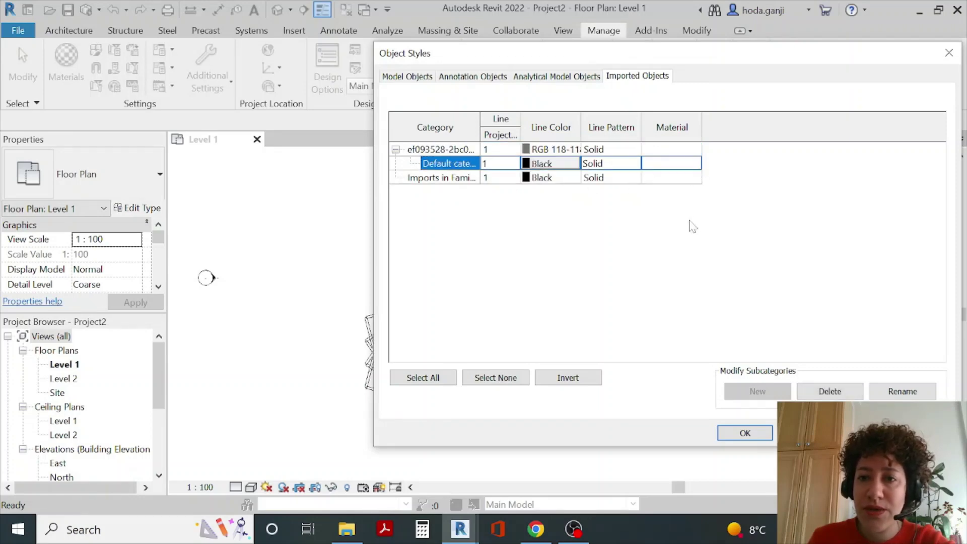
left_click(699, 164)
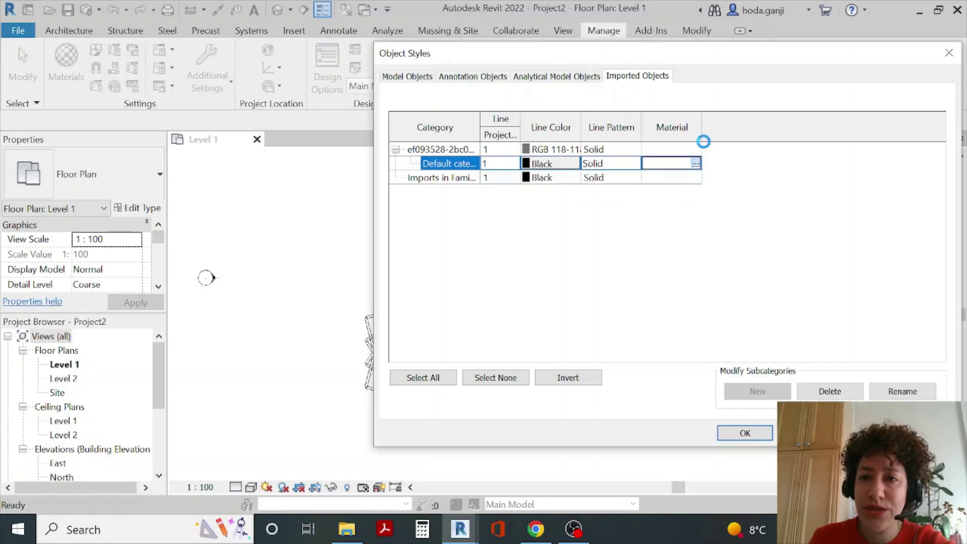
left_click(696, 164)
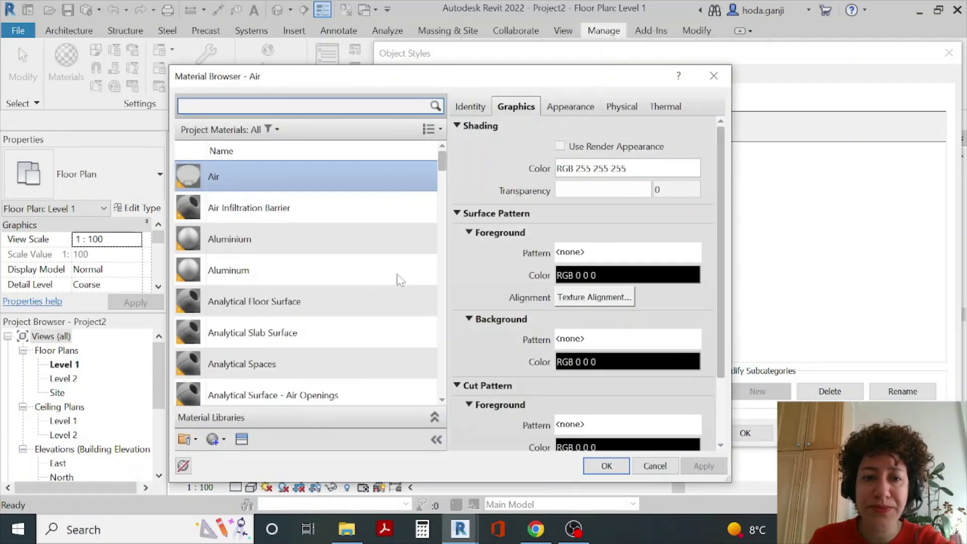
Create a new material, rename it Green-Blue, and open its shading colour picker.
left_click(217, 440)
left_click(238, 460)
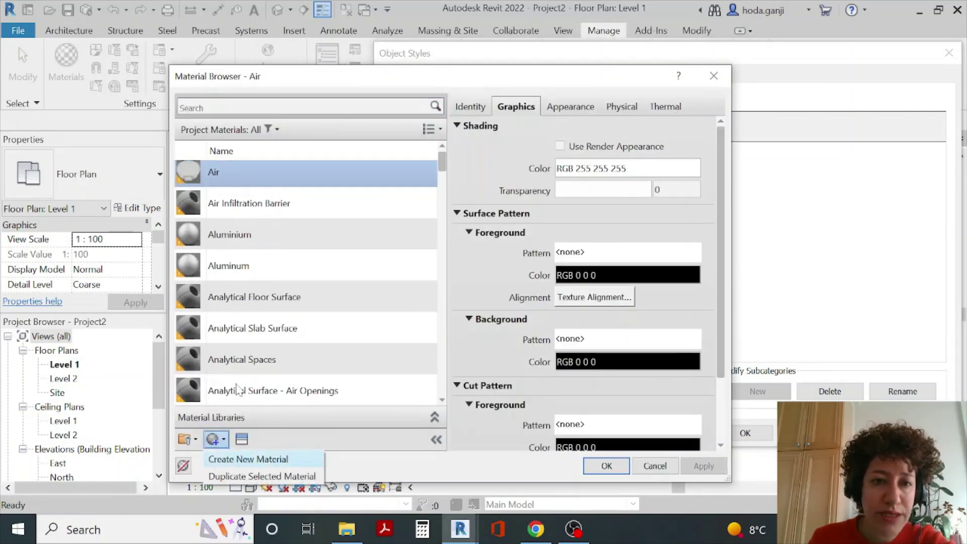
right_click(249, 285)
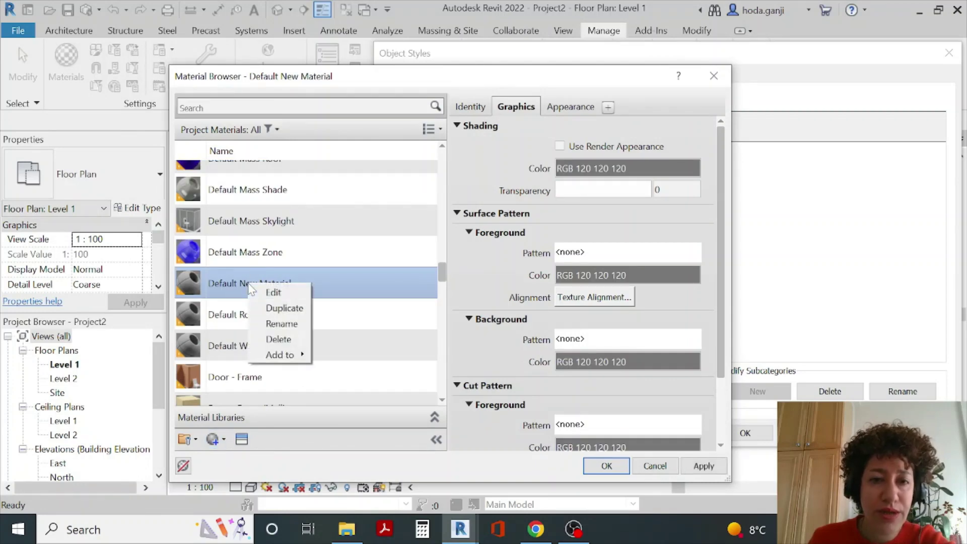
left_click(281, 323)
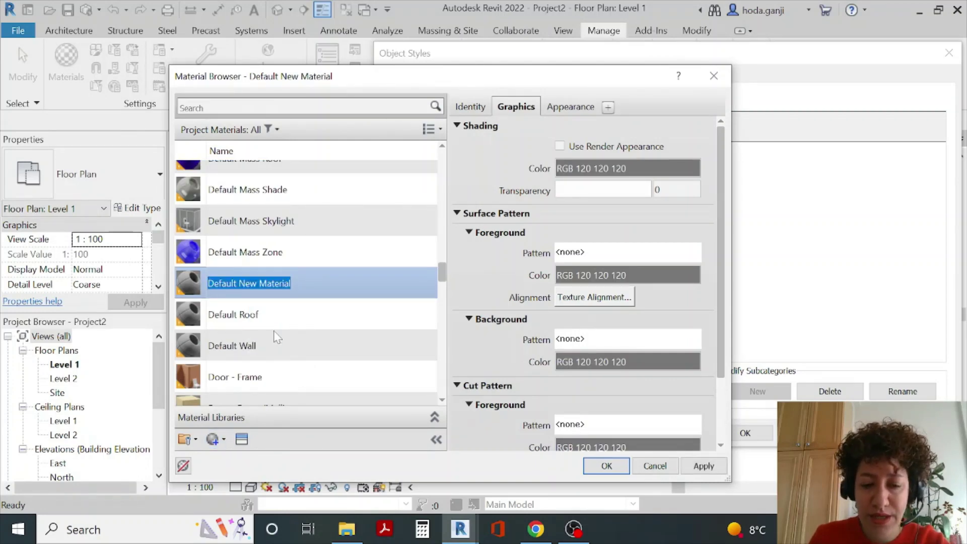
type("Green-")
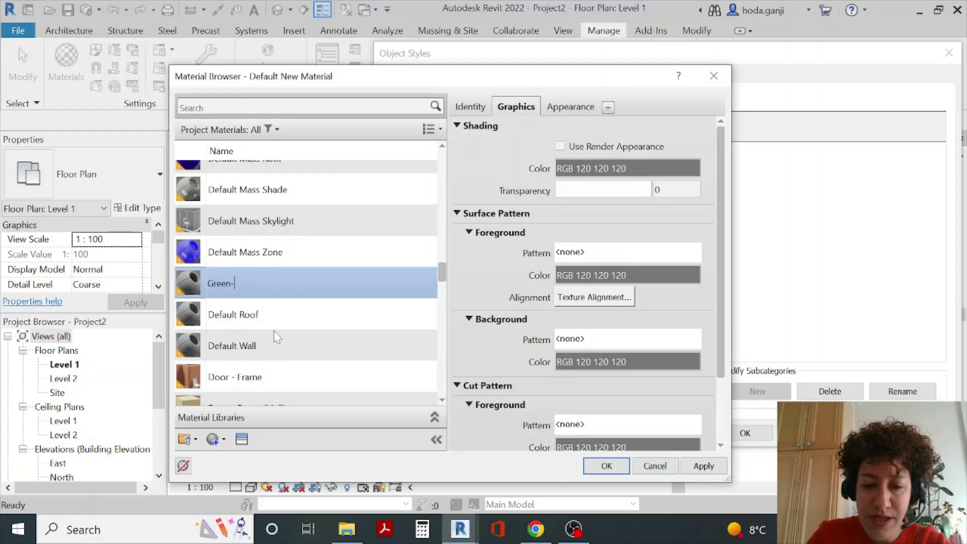
type("Blur")
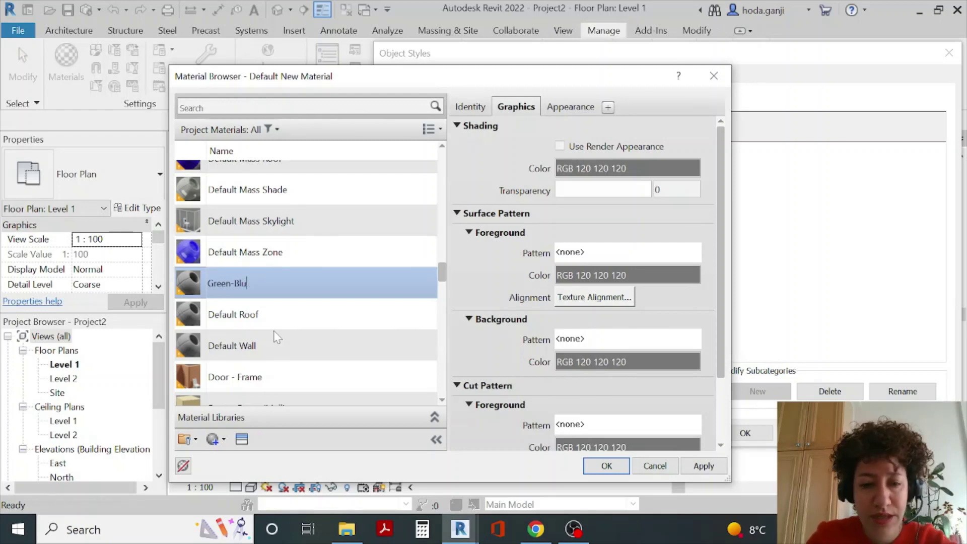
key("Return")
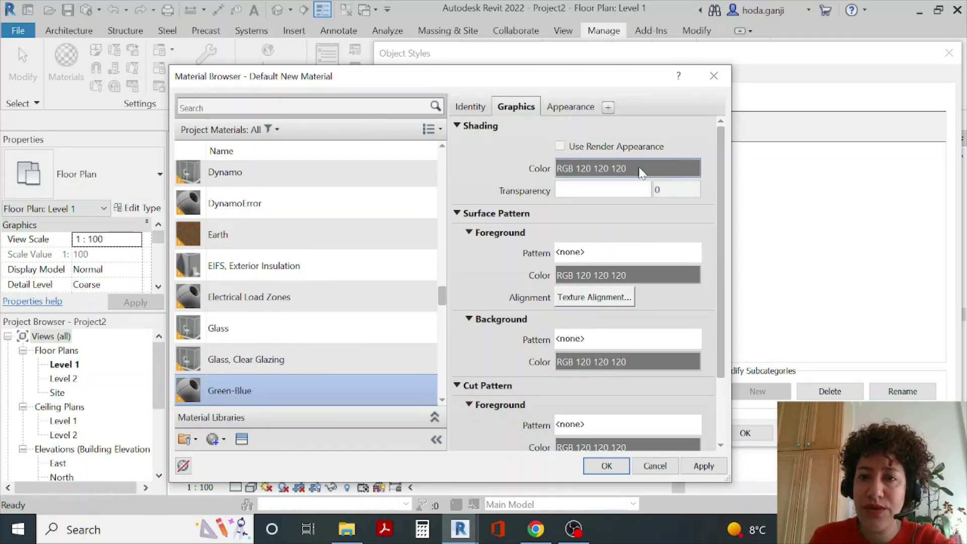
left_click(625, 168)
Set Green-Blue's shading colour and Generic appearance colour both to teal RGB 0 128 128.
left_click(356, 208)
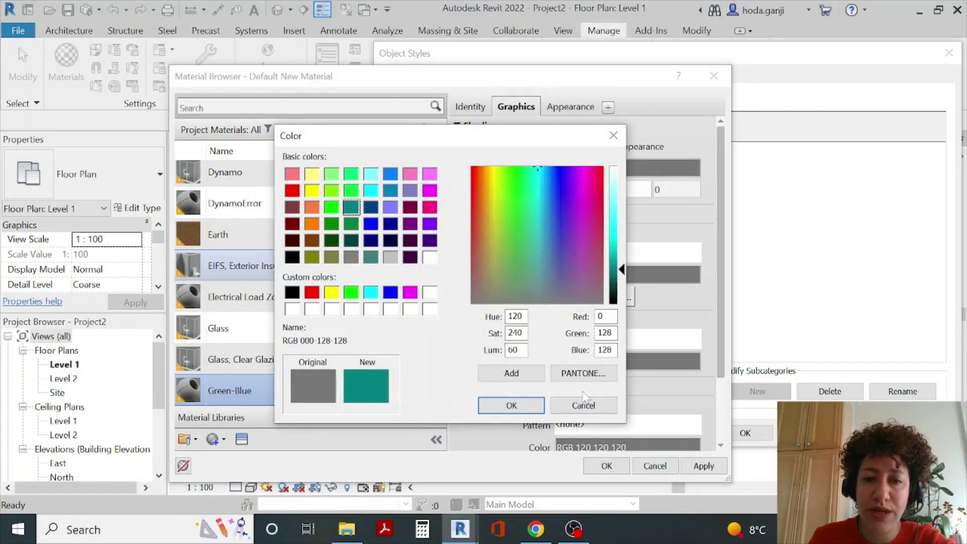
left_click(521, 405)
left_click(566, 109)
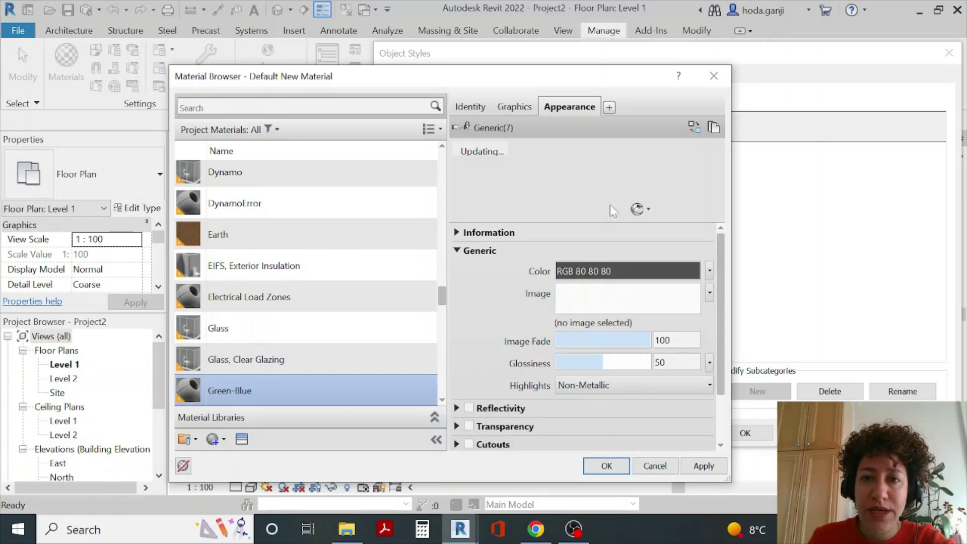
left_click(628, 271)
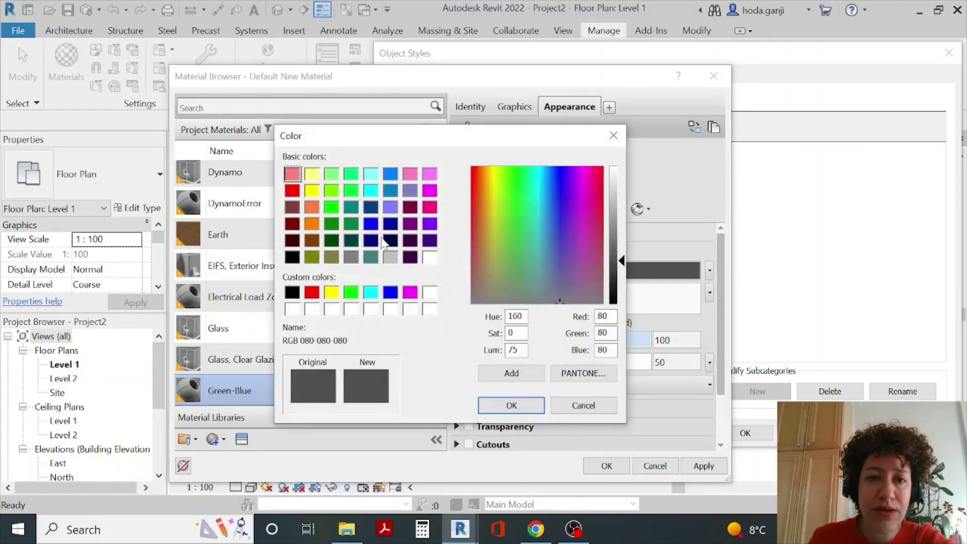
left_click(352, 209)
left_click(511, 406)
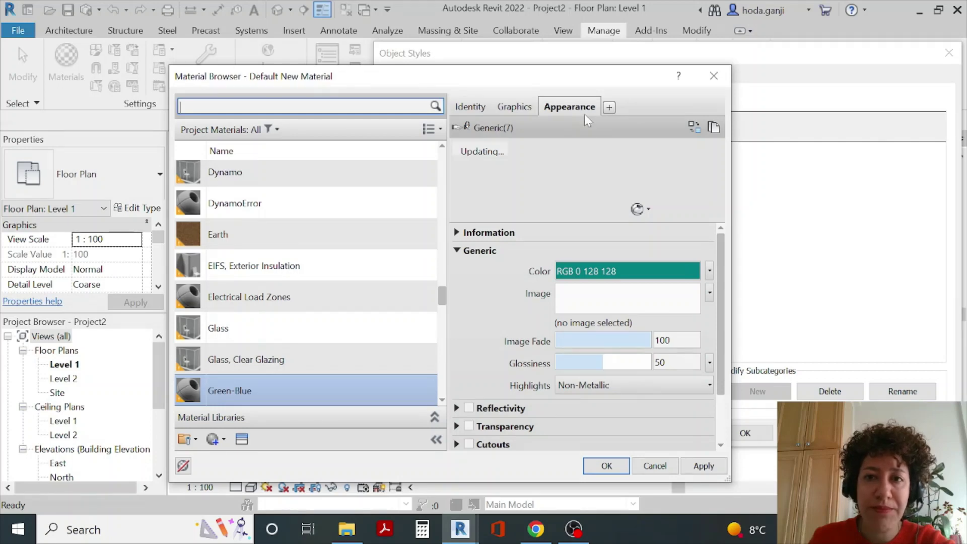
left_click(514, 108)
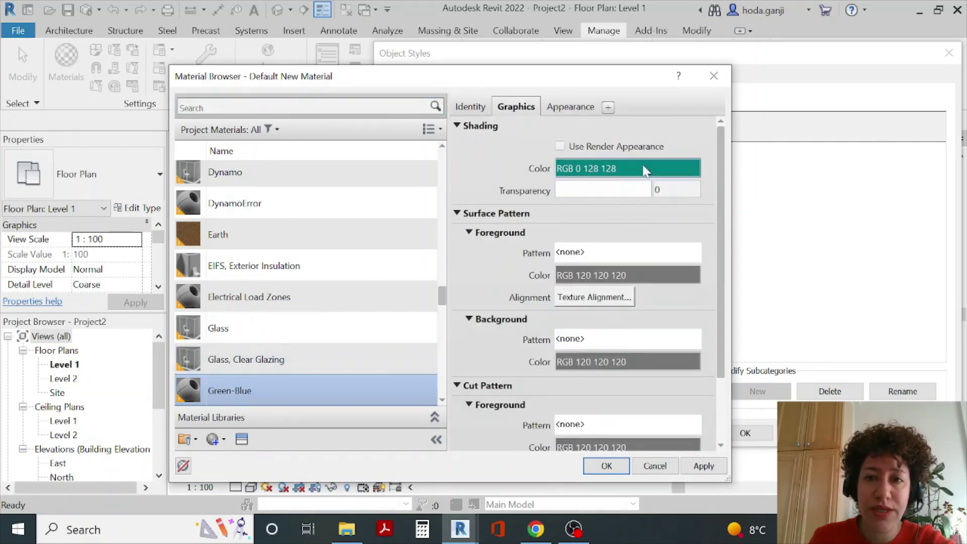
Confirm Green-Blue as the star's Default subcategory material and apply the Object Styles.
left_click(607, 465)
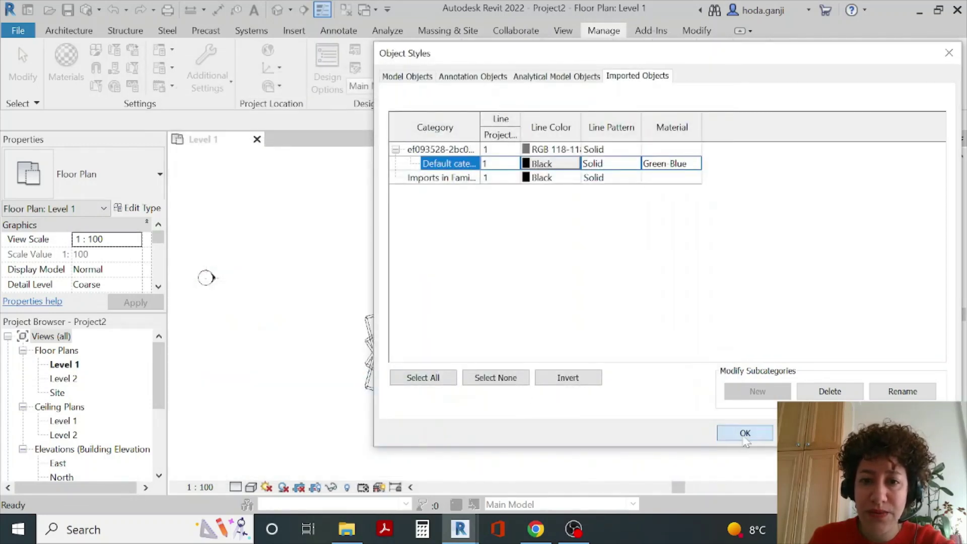
left_click(745, 433)
scroll(408, 413, "up", 2)
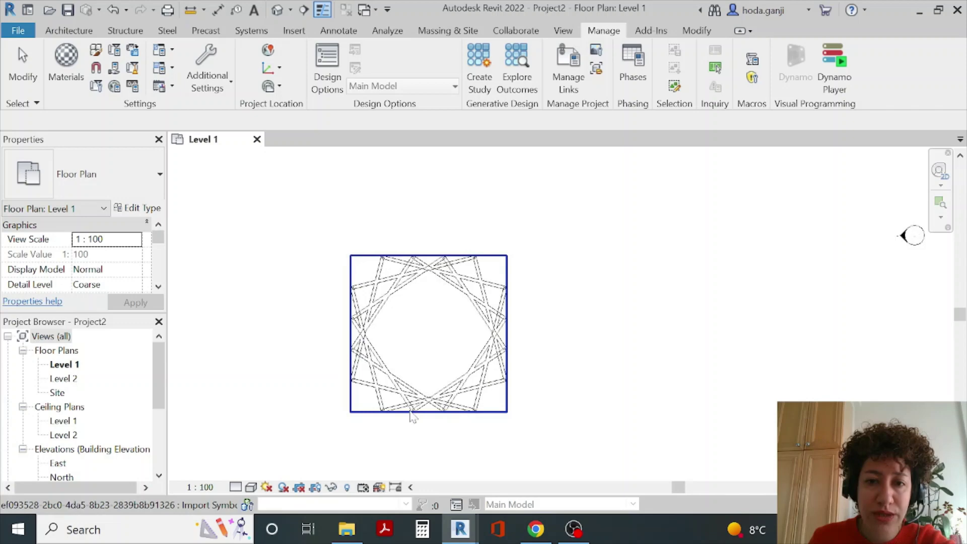
Set the Level 1 plan's visual style to Shaded so the star shows teal.
left_click(251, 487)
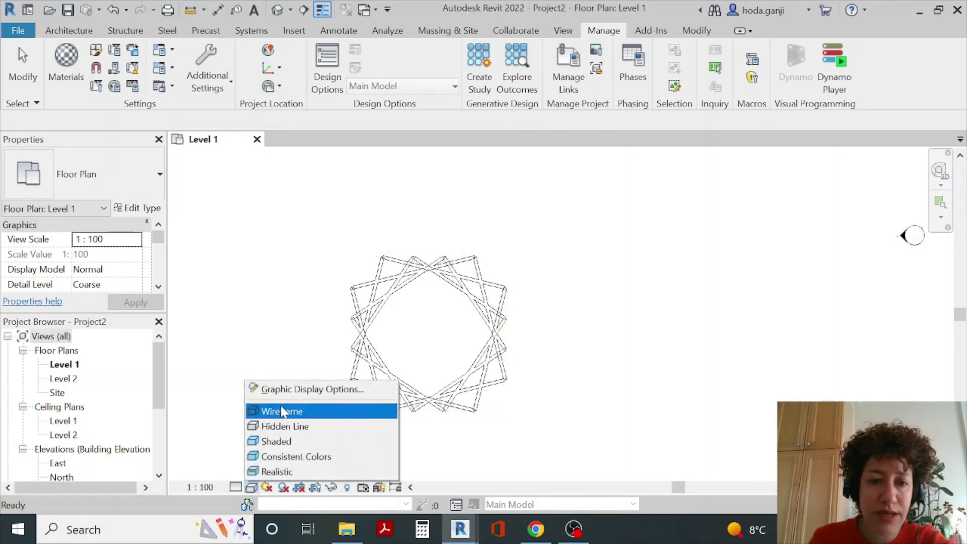
left_click(285, 441)
scroll(513, 435, "down", 4)
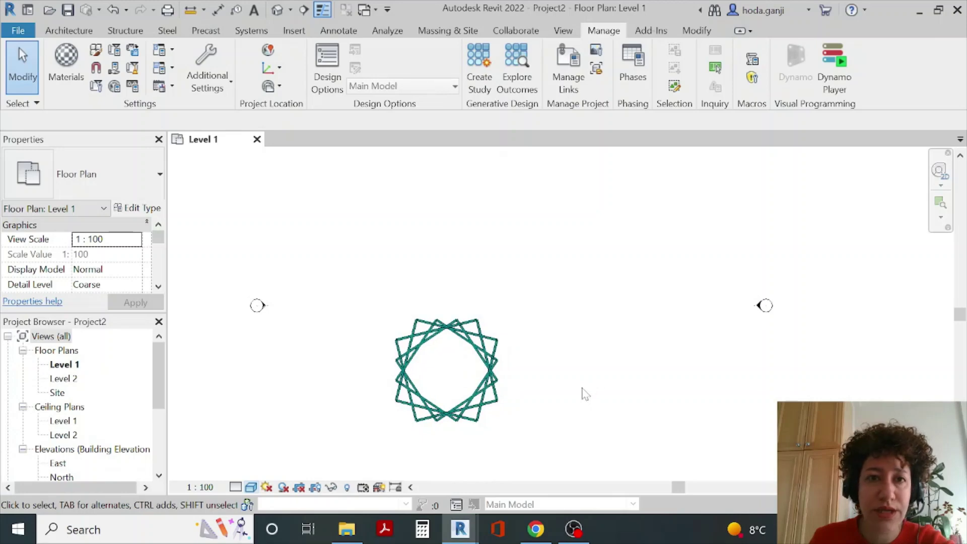
Start an architectural floor and sketch a rectangular boundary around the star.
left_click(69, 31)
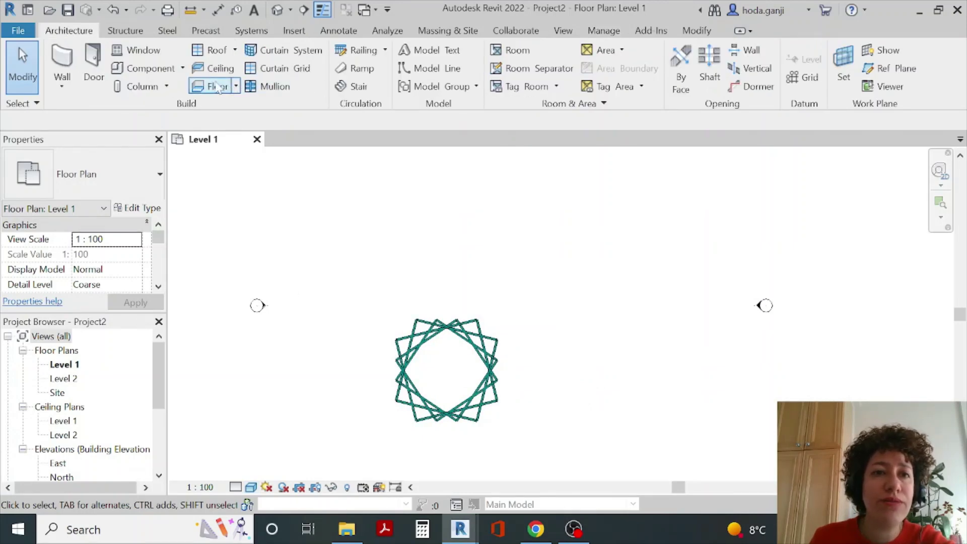
left_click(236, 86)
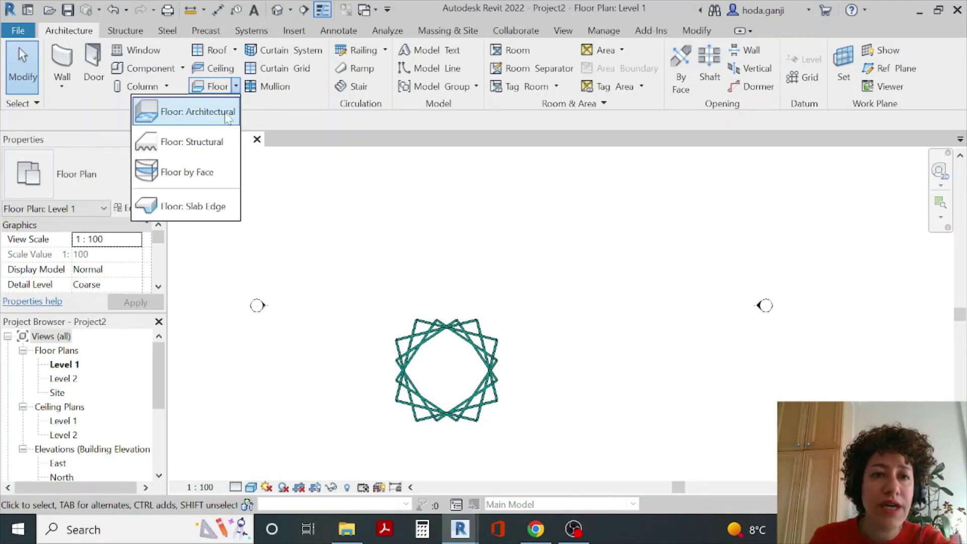
left_click(584, 242)
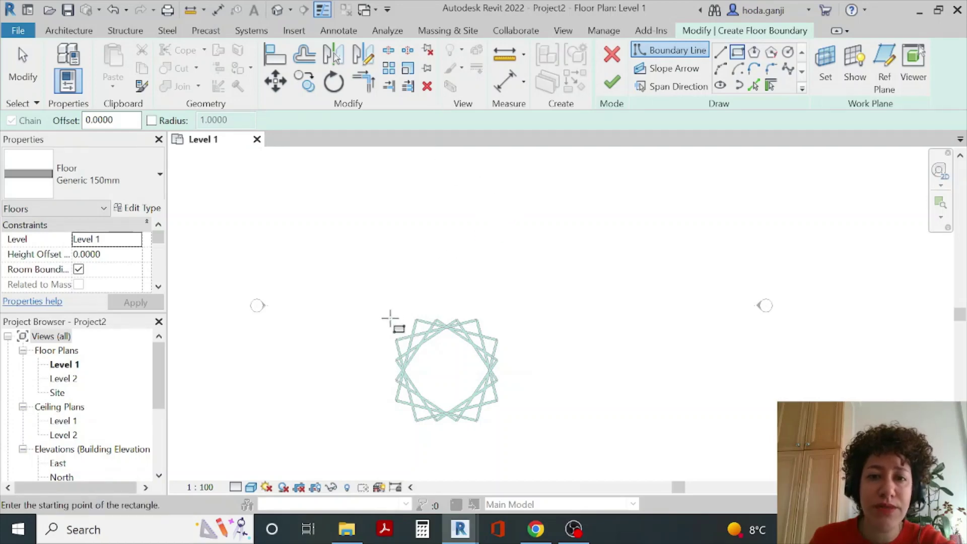
left_click(390, 417)
left_click(501, 297)
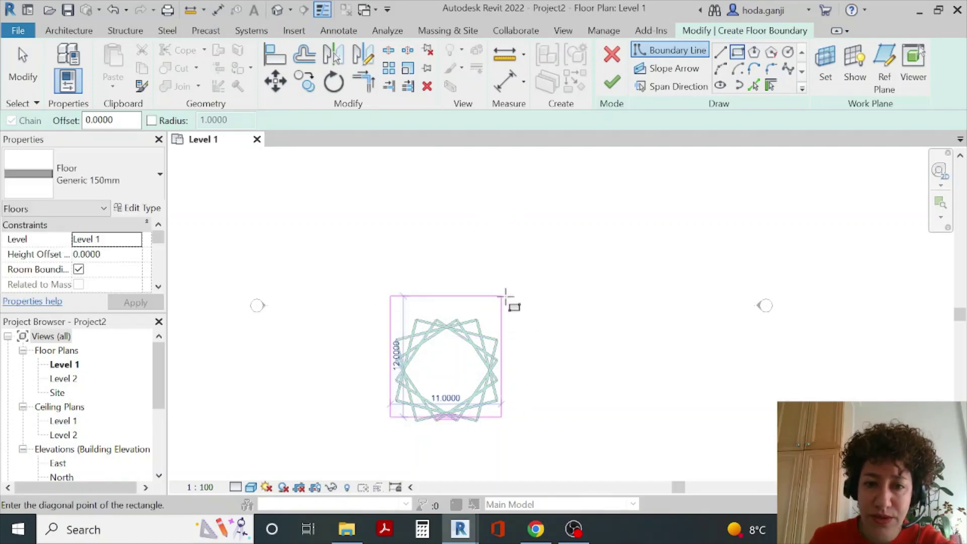
Set the boundary rectangle to 10 by 10 and finish the floor.
left_click(351, 356)
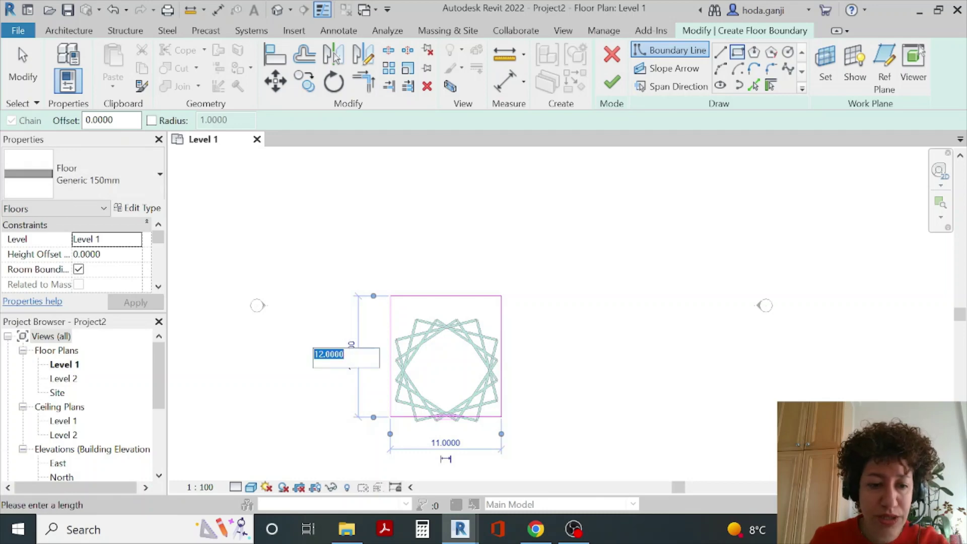
type("10")
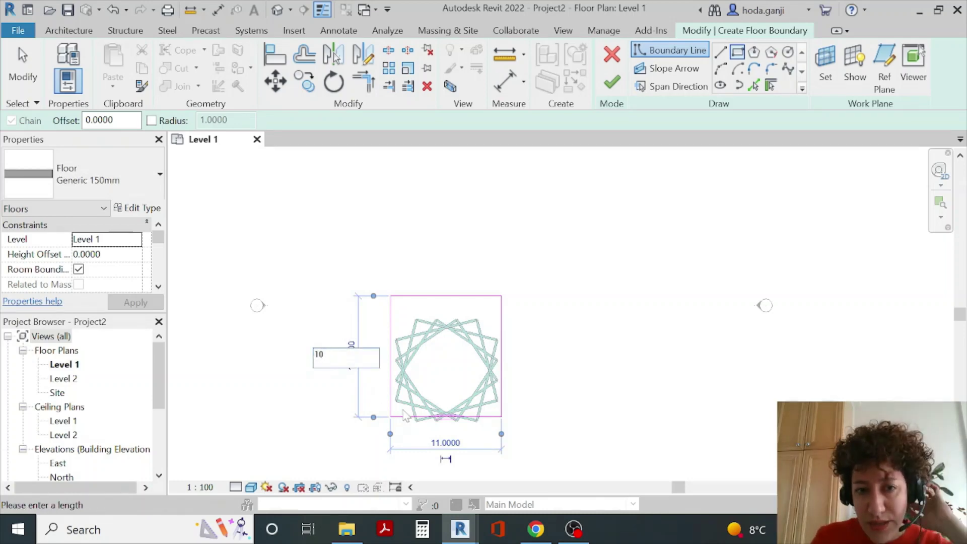
key("Return")
left_click(447, 424)
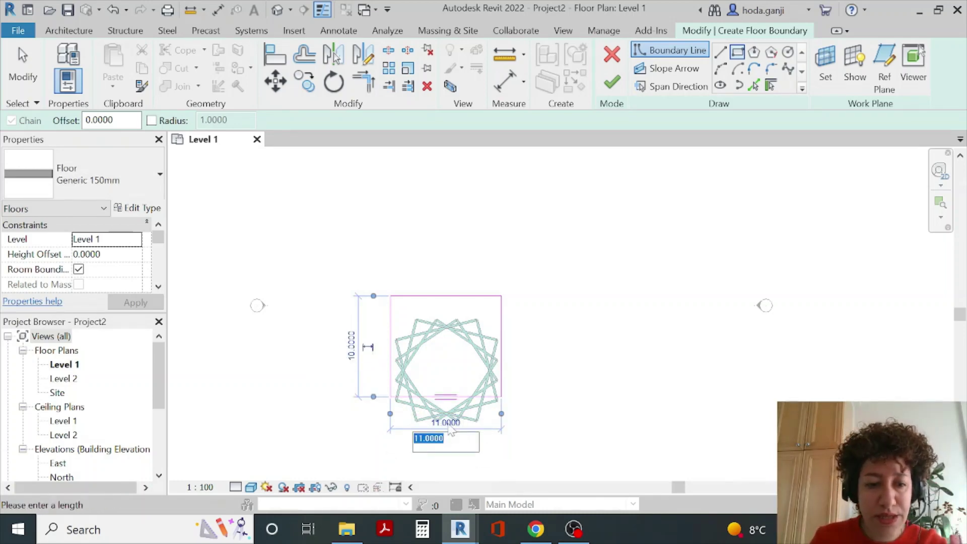
type("10")
key("Return")
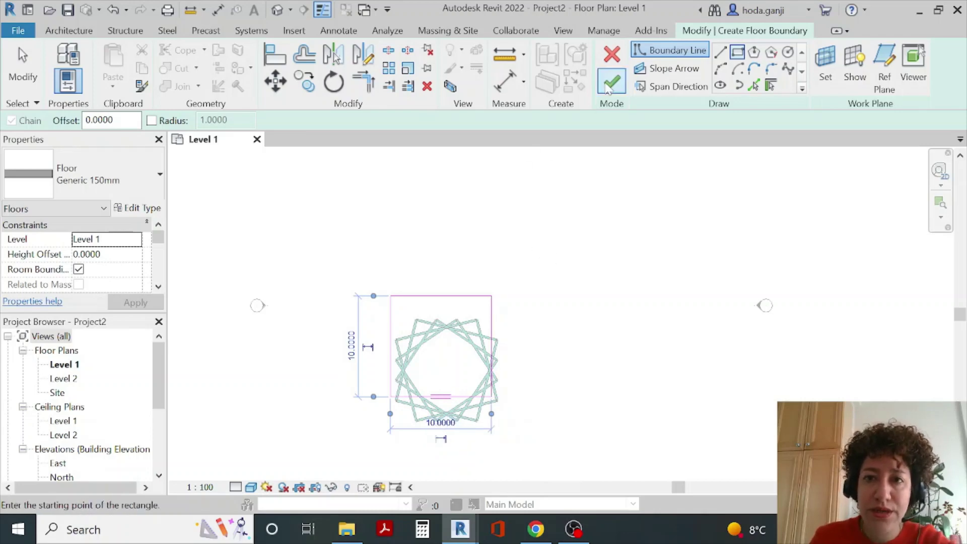
left_click(612, 82)
scroll(522, 357, "up", 2)
scroll(522, 358, "up", 1)
left_click(521, 358)
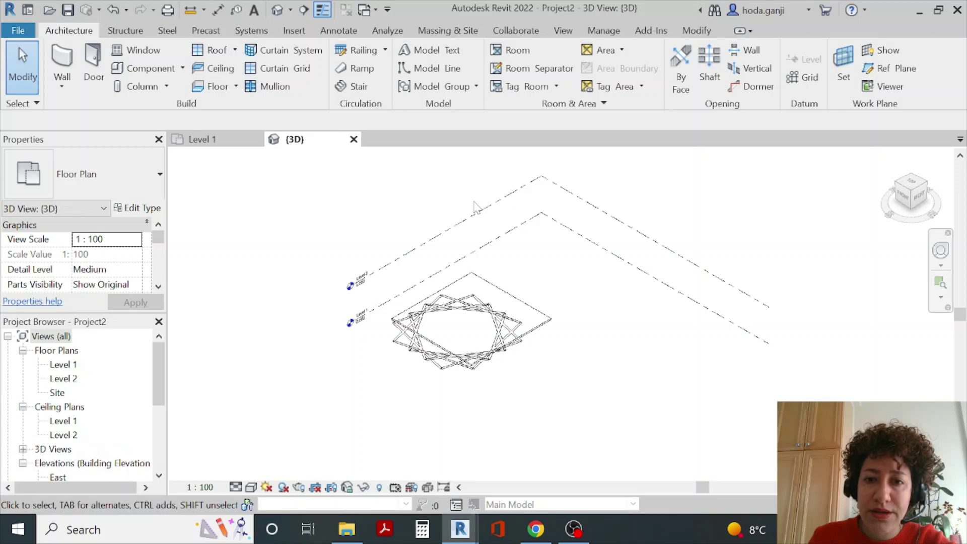
Set the 3D view's visual style to Shaded.
left_click(252, 488)
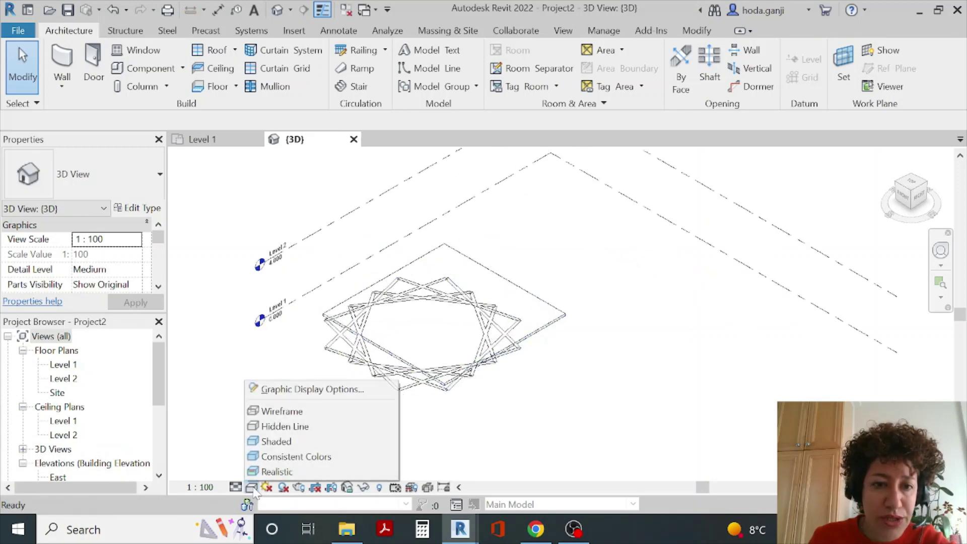
left_click(267, 446)
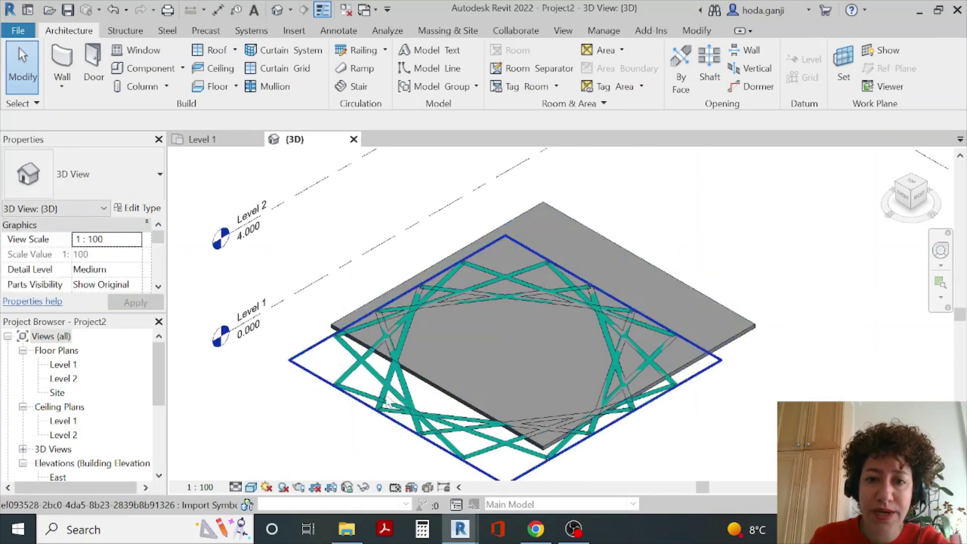
scroll(660, 418, "up", 3)
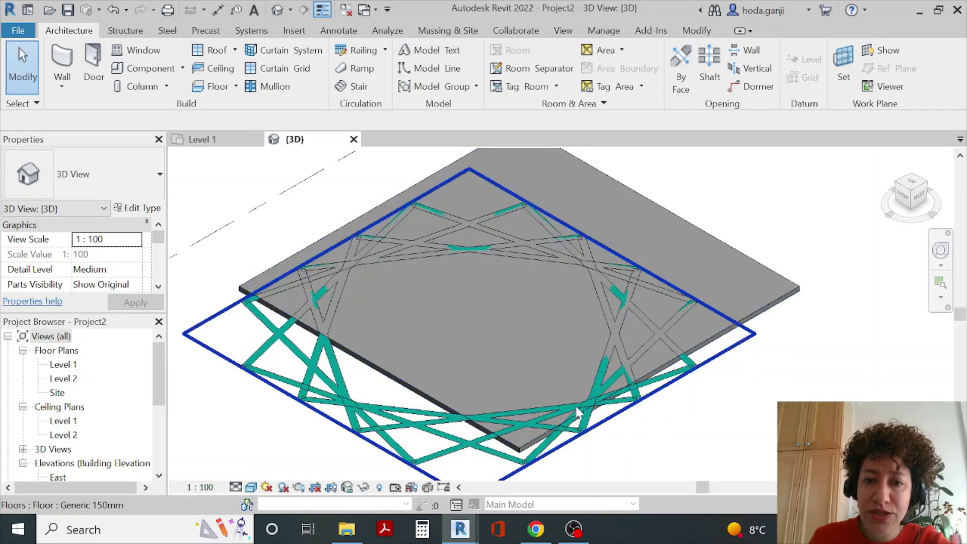
Give the imported star pattern a Base Offset of 0.0010 above Level 1.
left_click(429, 417)
left_click(123, 255)
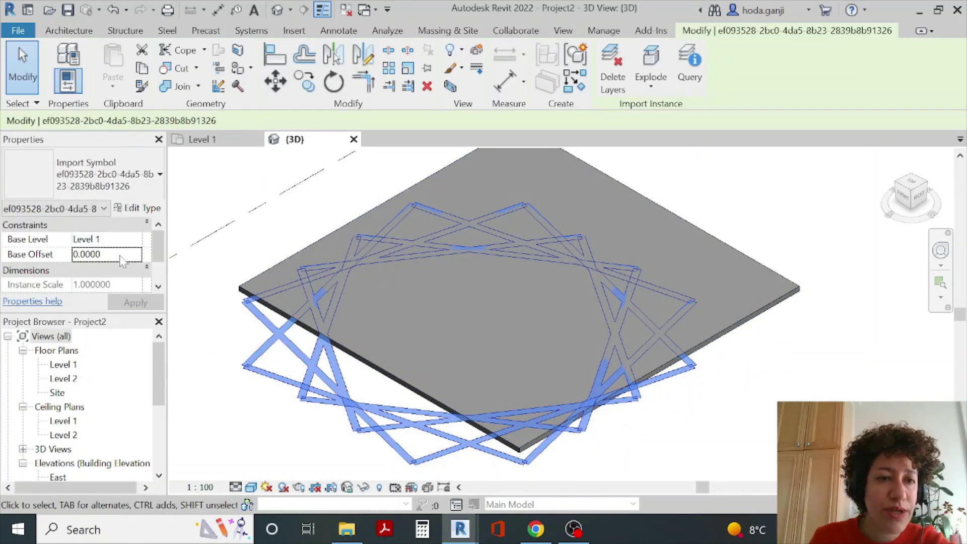
type(".00")
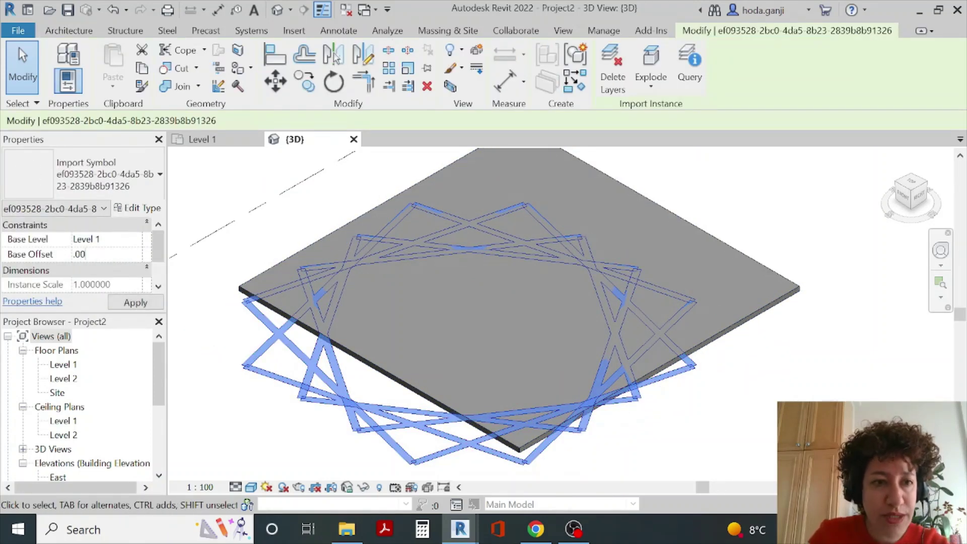
key("Return")
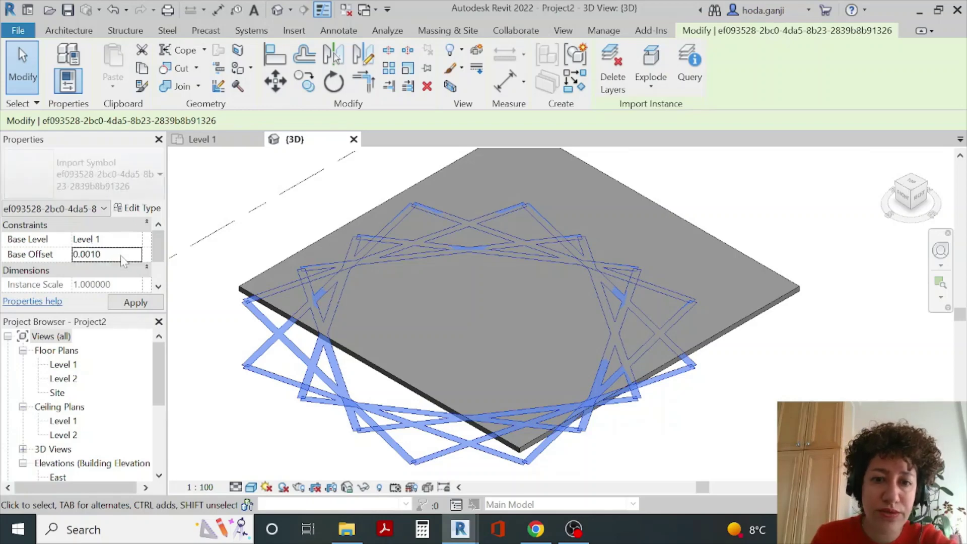
left_click(718, 437)
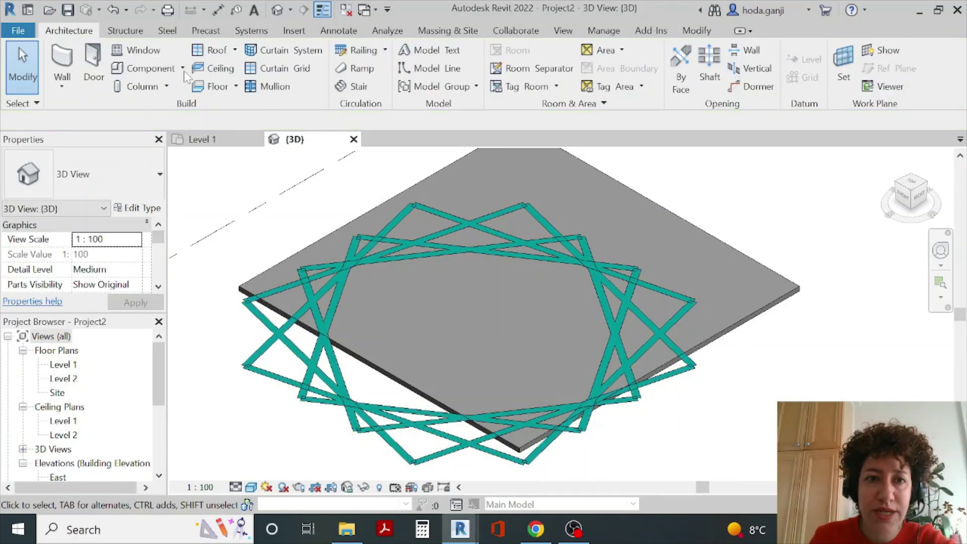
Switch to the Level 1 floor plan and zoom around the star and floor.
left_click(201, 139)
scroll(413, 242, "down", 2)
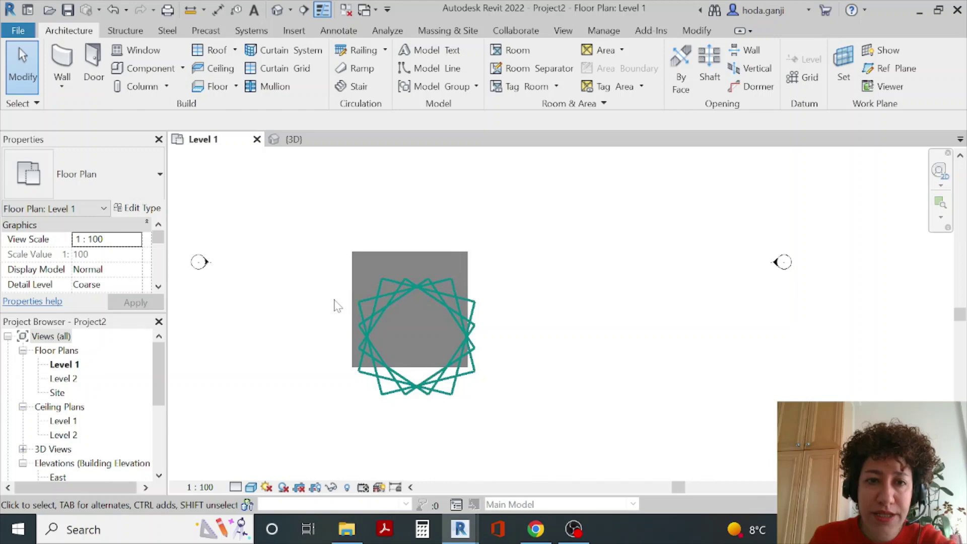
scroll(323, 307, "up", 2)
scroll(401, 295, "down", 2)
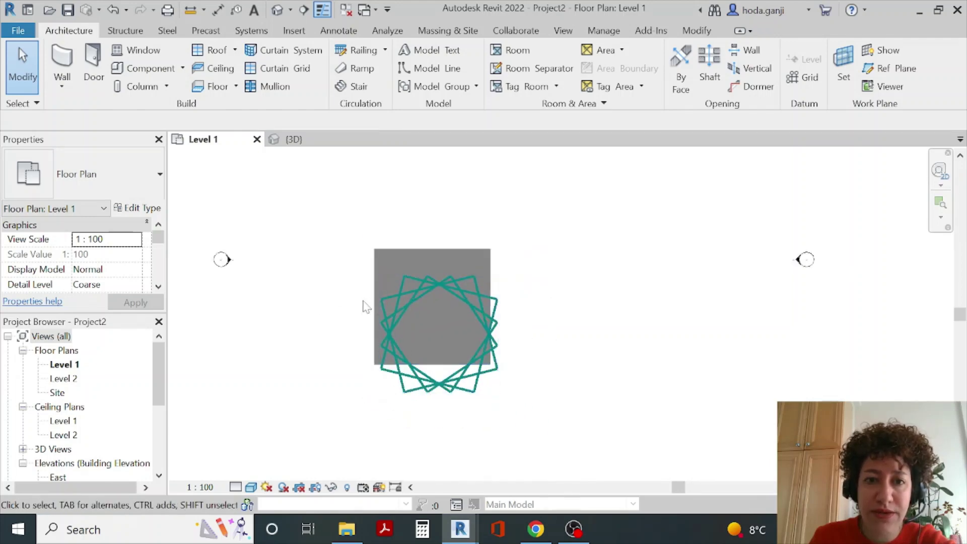
scroll(363, 304, "up", 2)
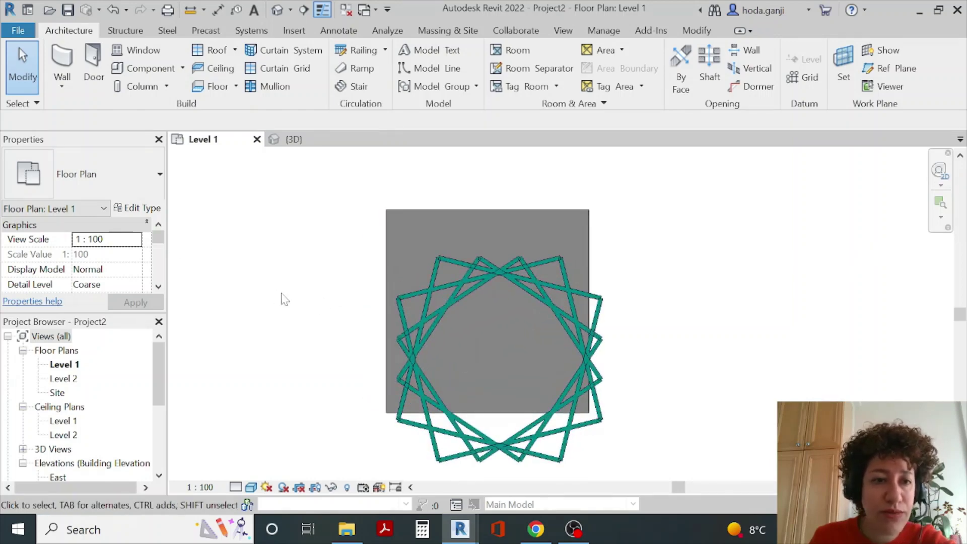
scroll(74, 247, "down", 3)
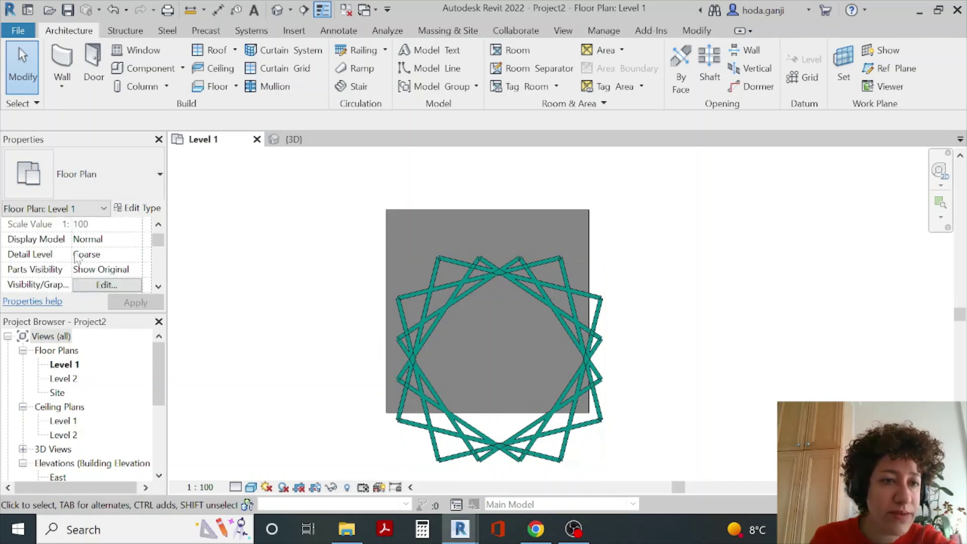
scroll(83, 254, "down", 3)
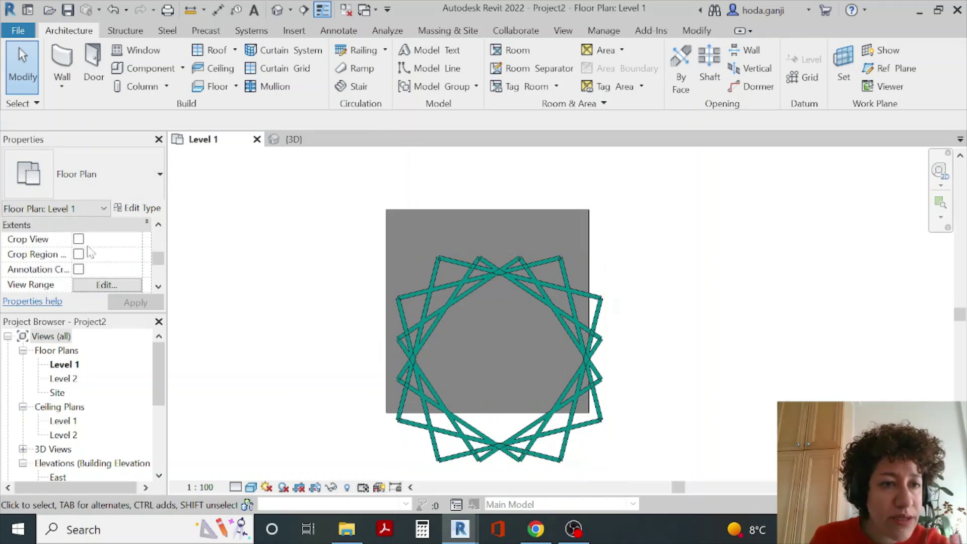
Set the plan's View Range depth level to Level Below.
left_click(96, 285)
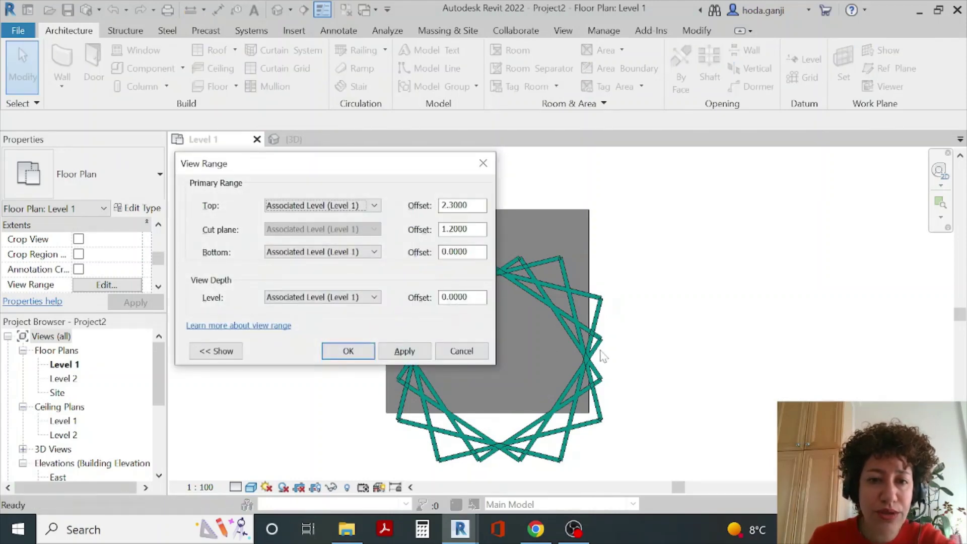
left_click(373, 297)
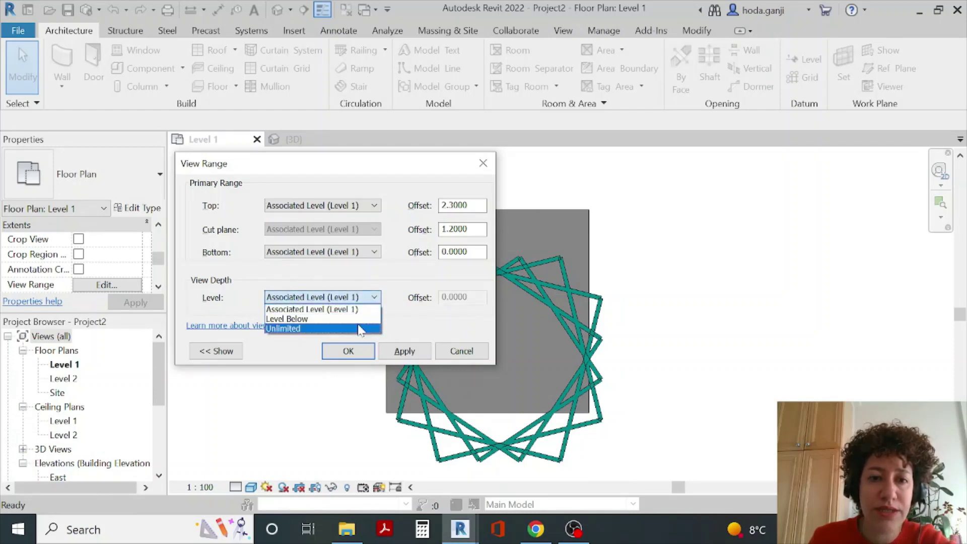
left_click(359, 319)
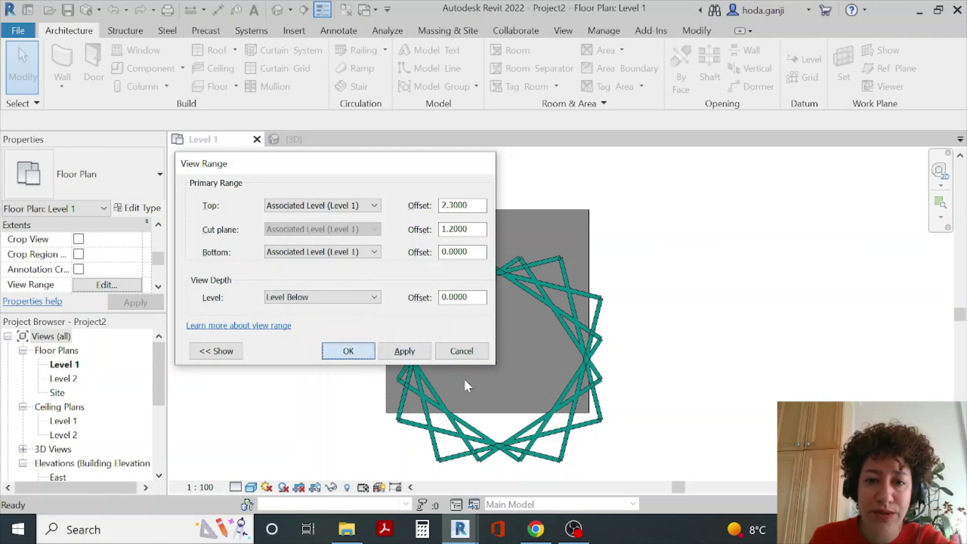
key("Return")
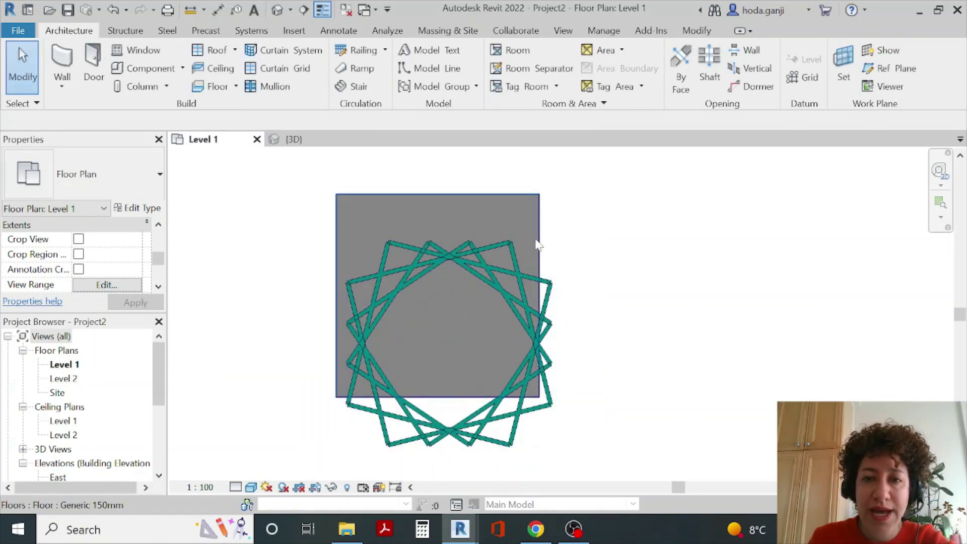
Drag the star onto the floor, nudge it left to centre it, then view it in 3D.
left_click(552, 302)
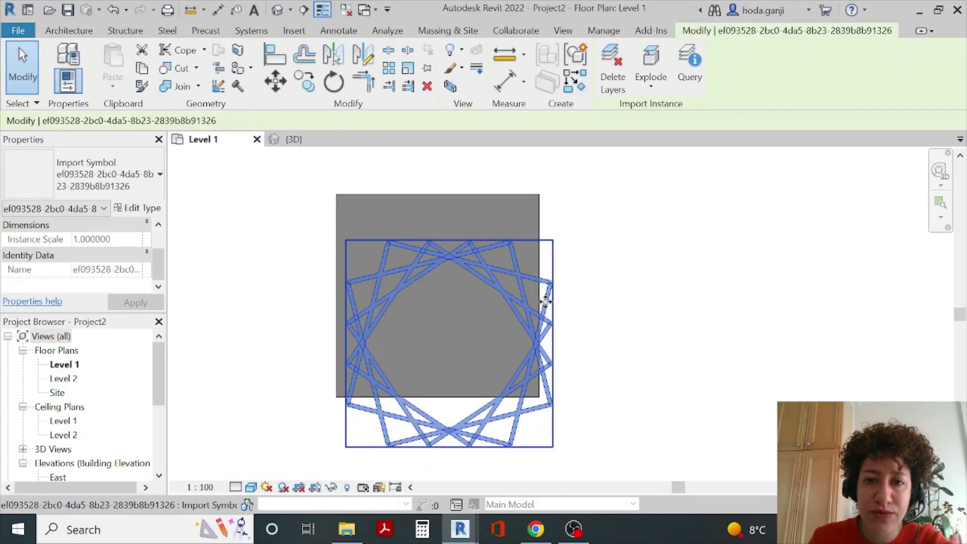
left_click_drag(552, 303, 521, 202)
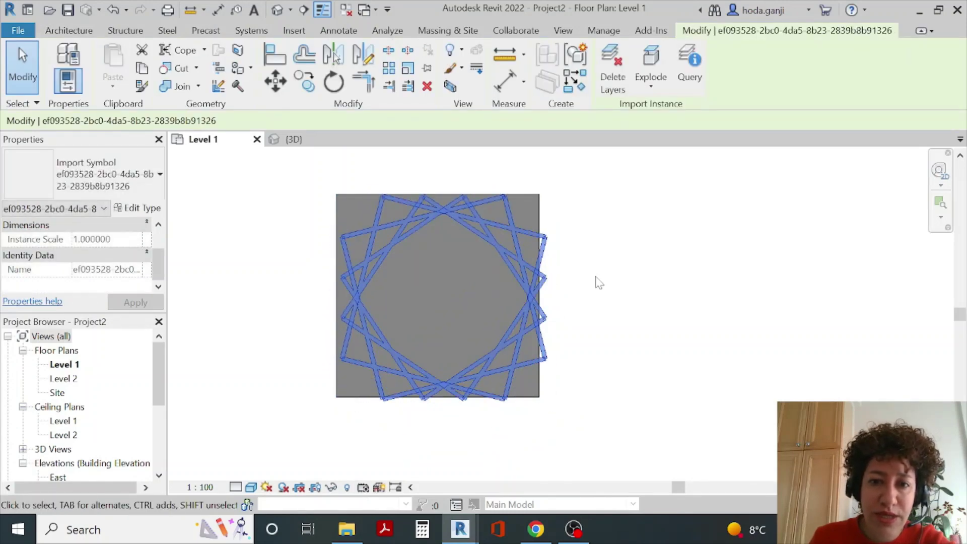
key("Left")
key("Left")
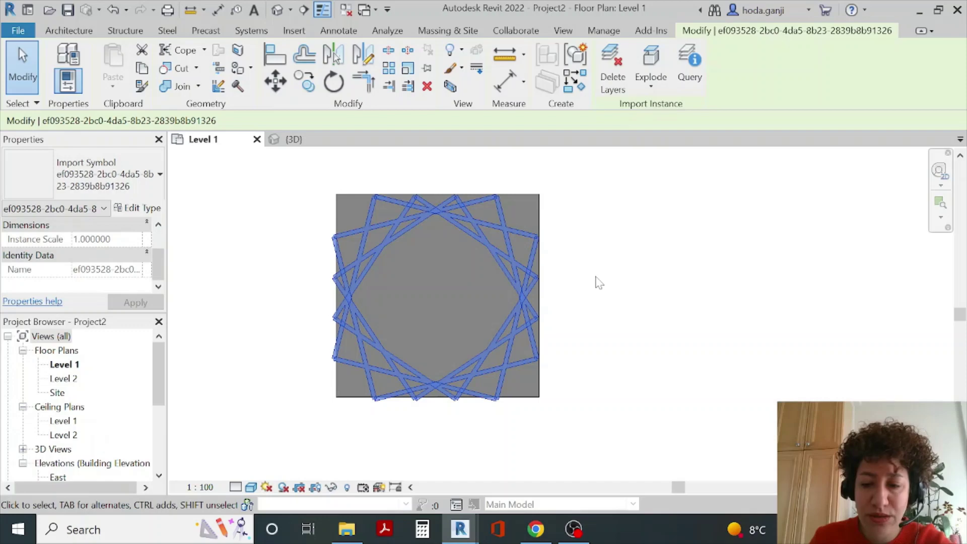
scroll(389, 291, "up", 2)
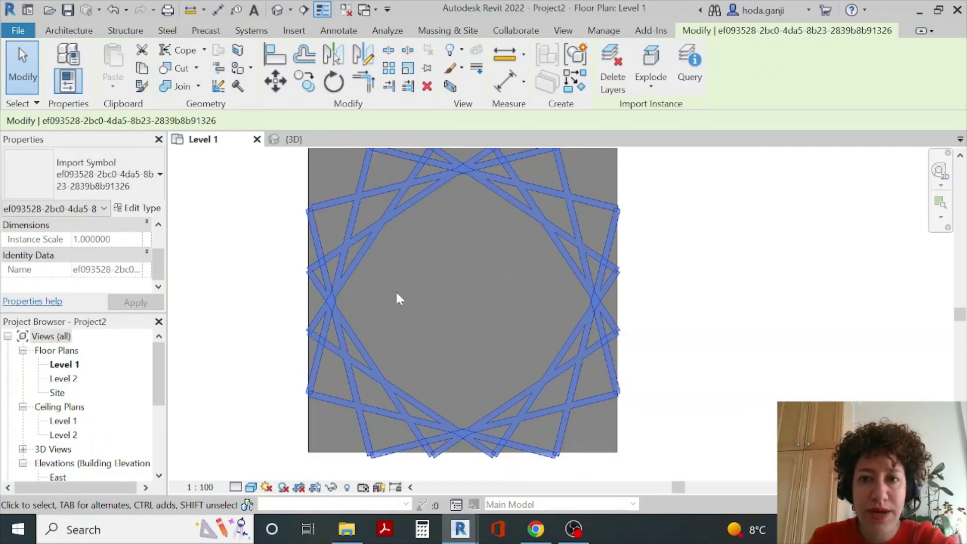
scroll(397, 298, "down", 3)
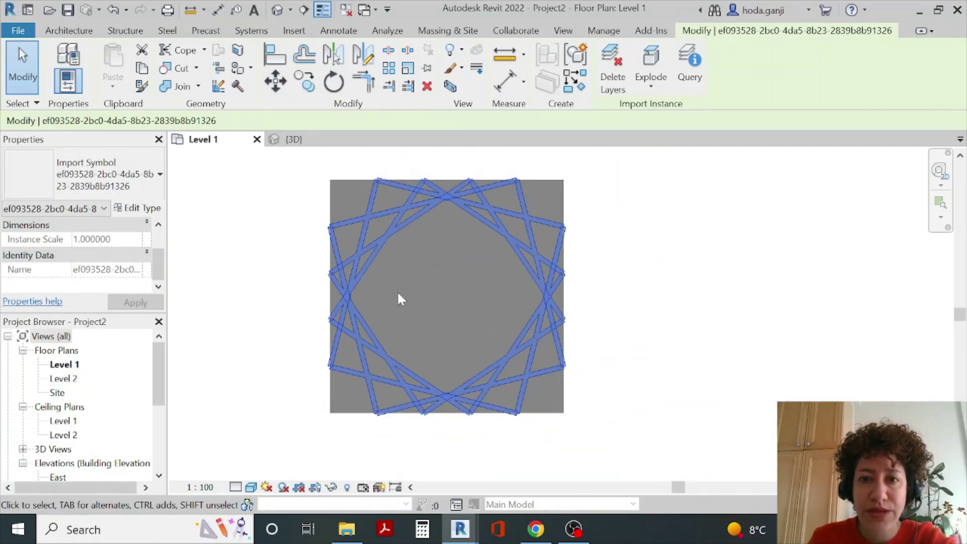
left_click(737, 342)
key("ctrl+Tab")
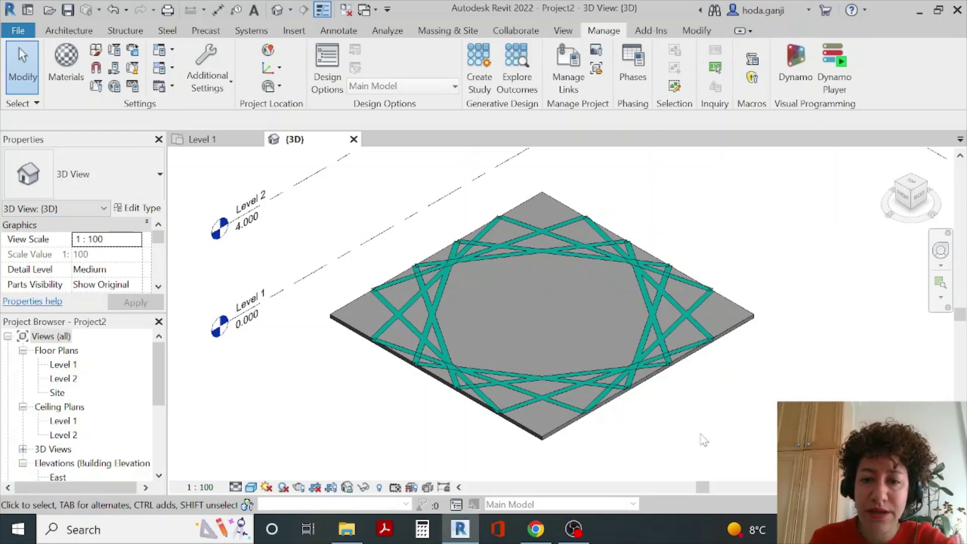